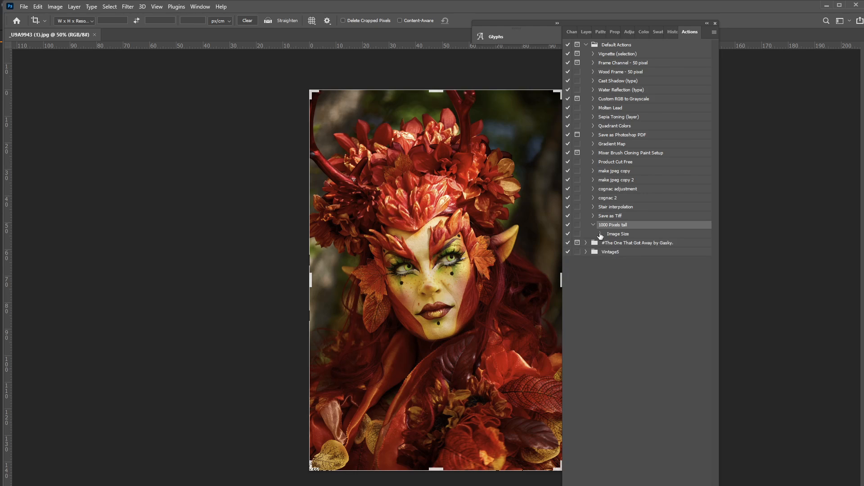
click(611, 233)
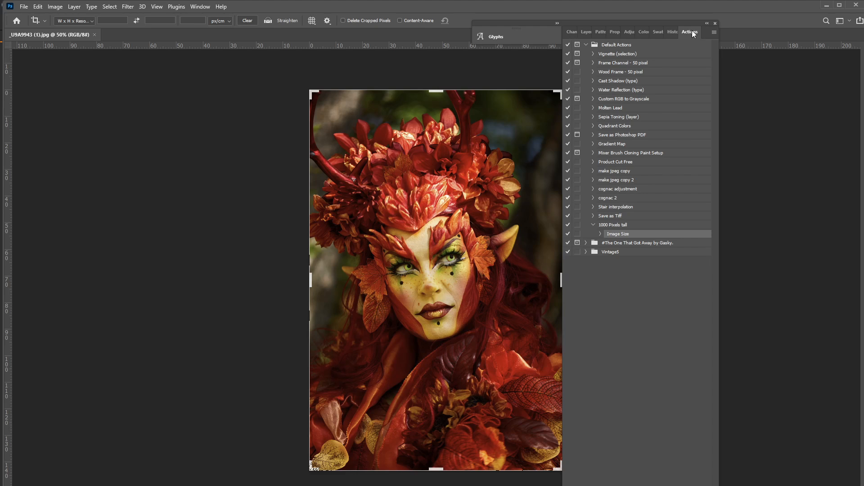
click(206, 7)
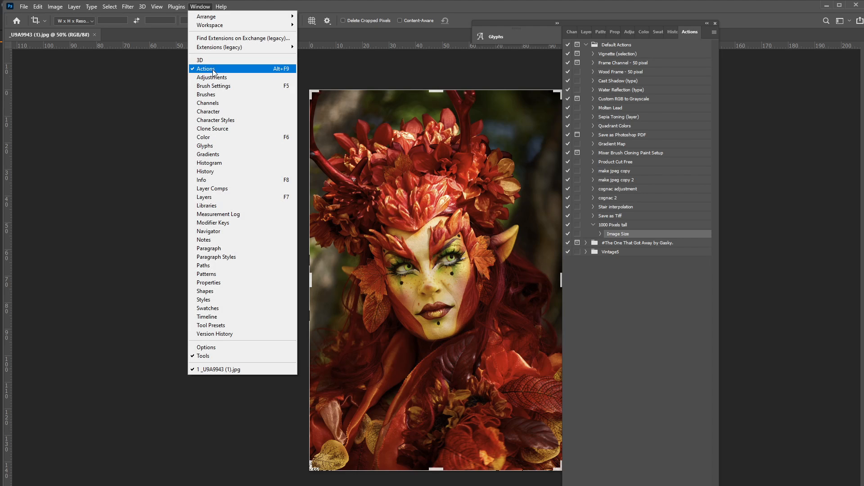
click(202, 6)
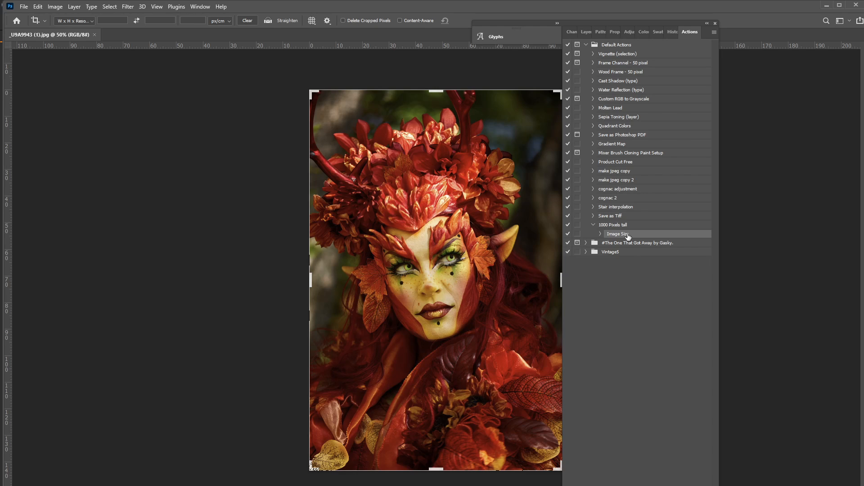
Delete the recorded Image Size step and the existing 1000 Pixels tall action from the Default Actions set.
drag(628, 237, 698, 471)
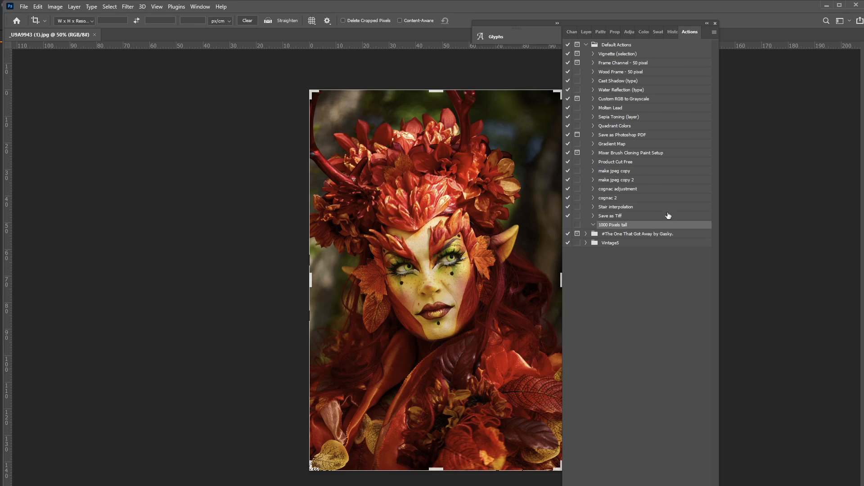
drag(630, 225, 706, 485)
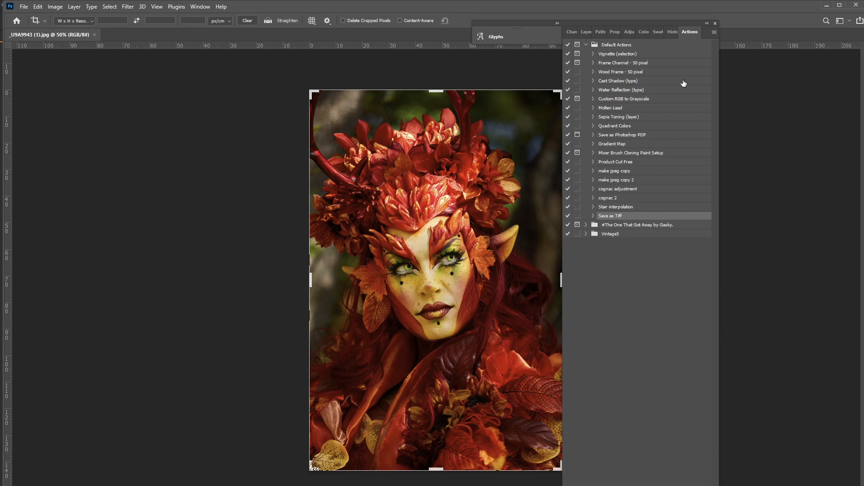
Create a new action named "1000 Pixels tall" in the Default Actions set and start recording it.
click(714, 32)
click(725, 49)
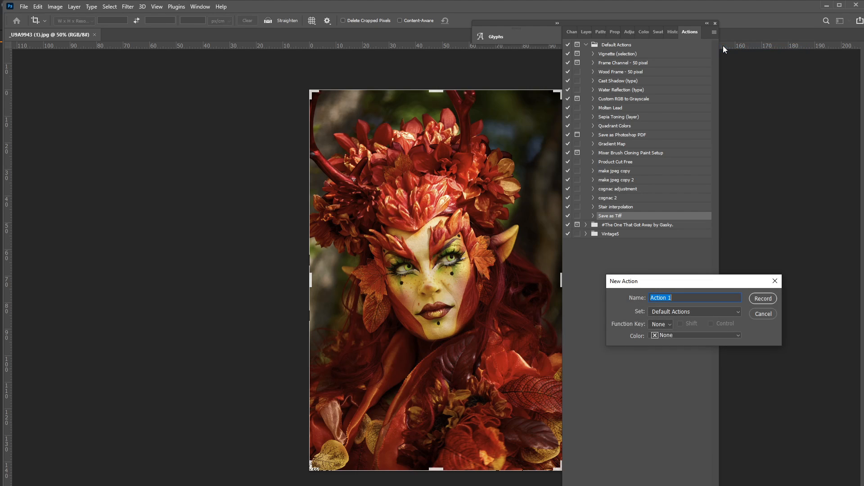
text(1000 Pixels tall)
click(762, 299)
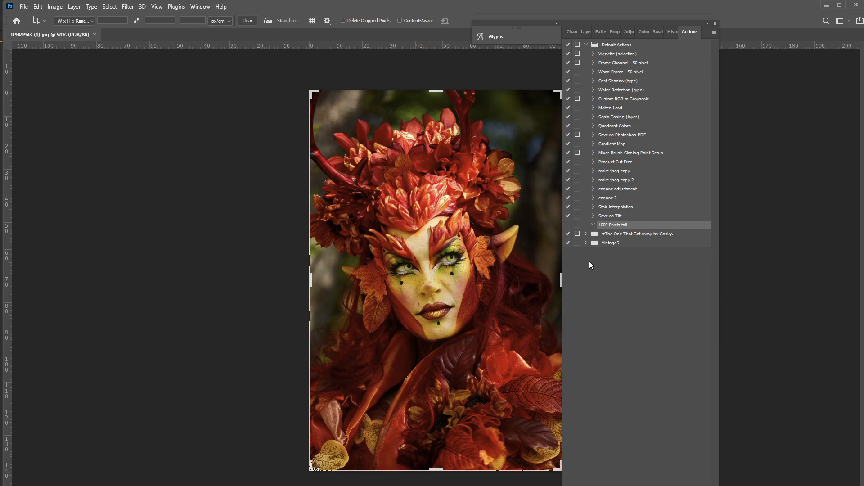
Record resizing the open portrait to a height of 1000 pixels.
drag(647, 20, 741, 22)
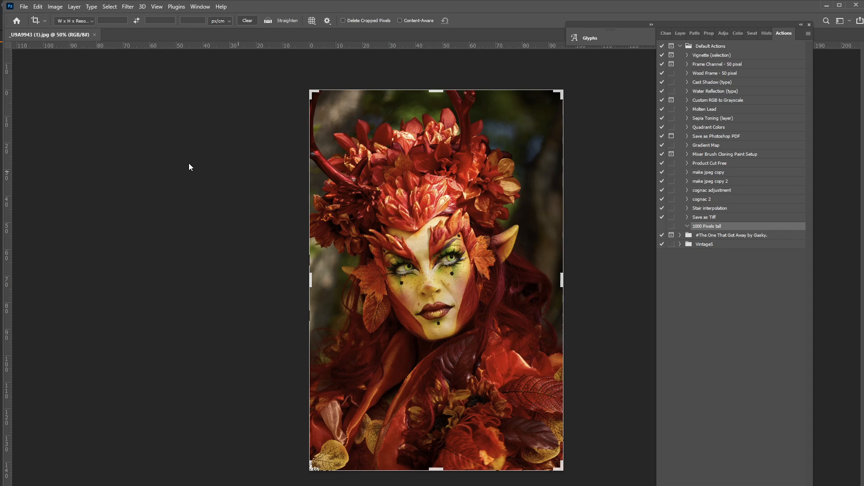
click(55, 6)
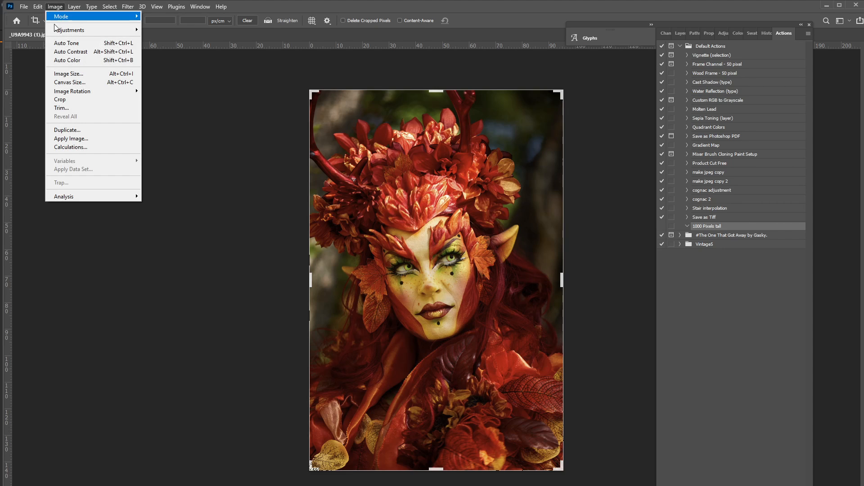
click(74, 75)
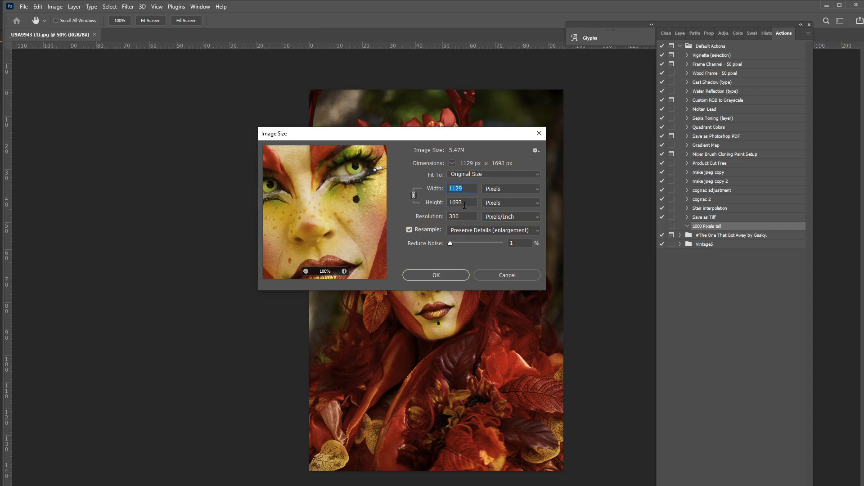
double_click(465, 205)
text(1000)
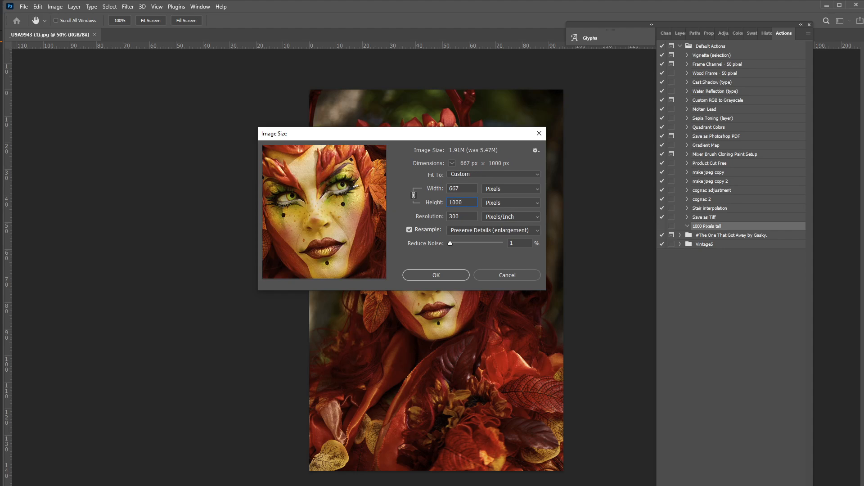
click(453, 274)
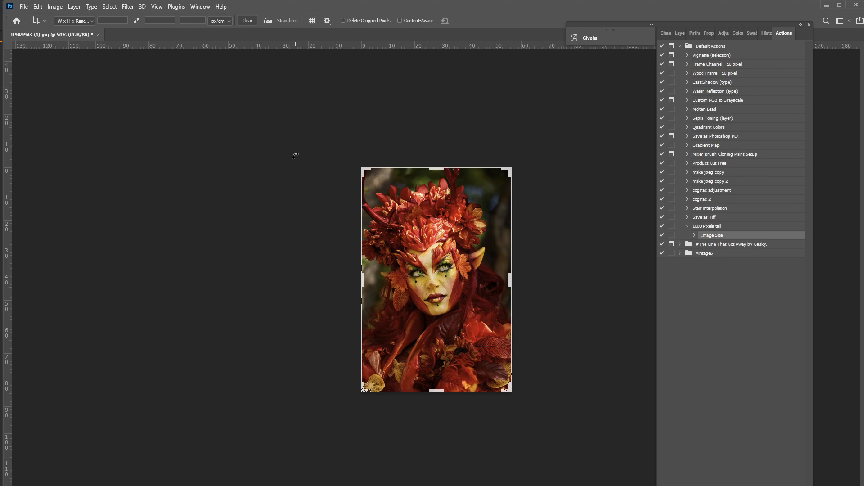
Record saving the resized image as a JPEG at quality 12 in the "1000 pixels tall" folder, and close the image.
click(24, 8)
click(58, 114)
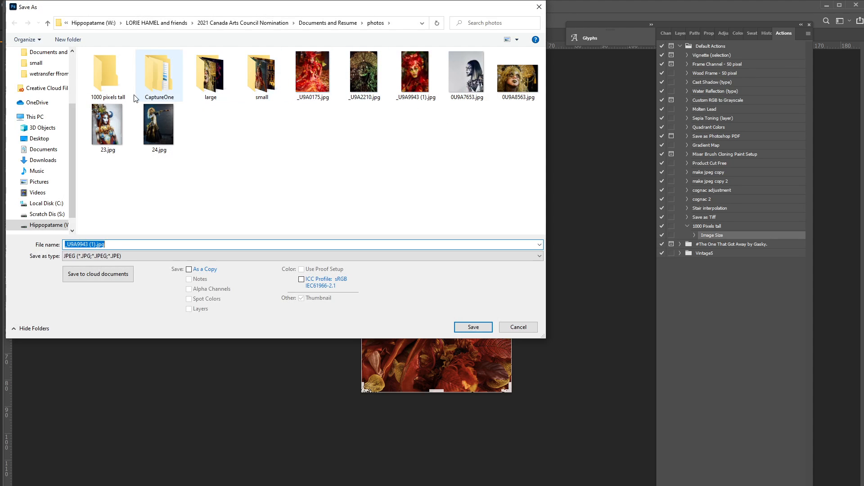
click(117, 82)
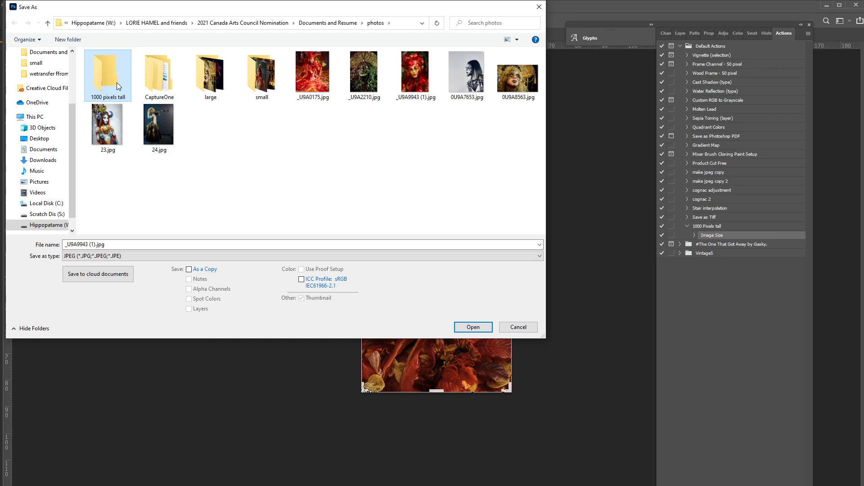
double_click(117, 83)
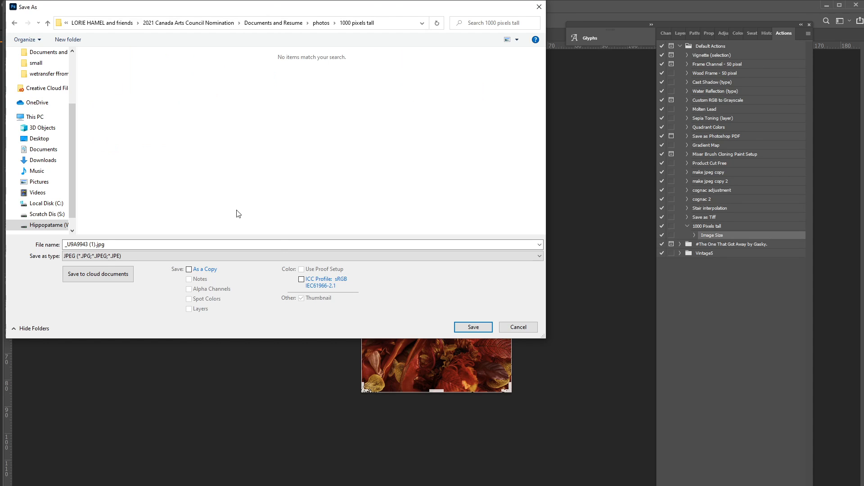
click(472, 327)
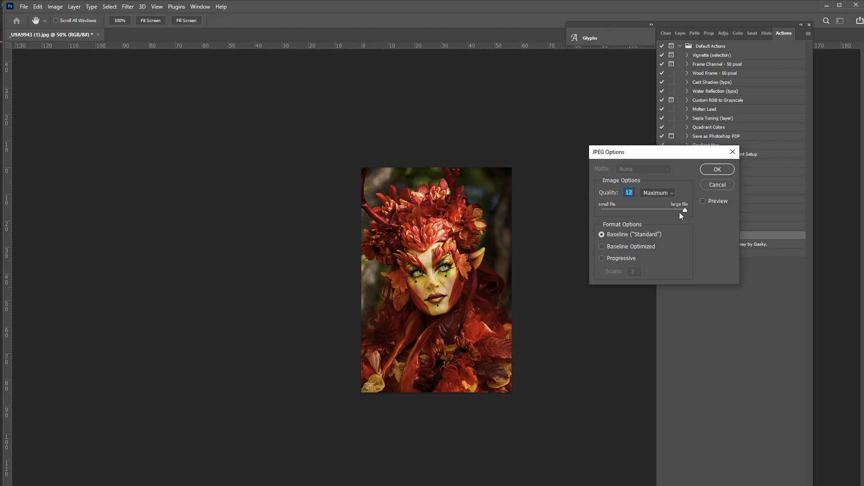
click(718, 170)
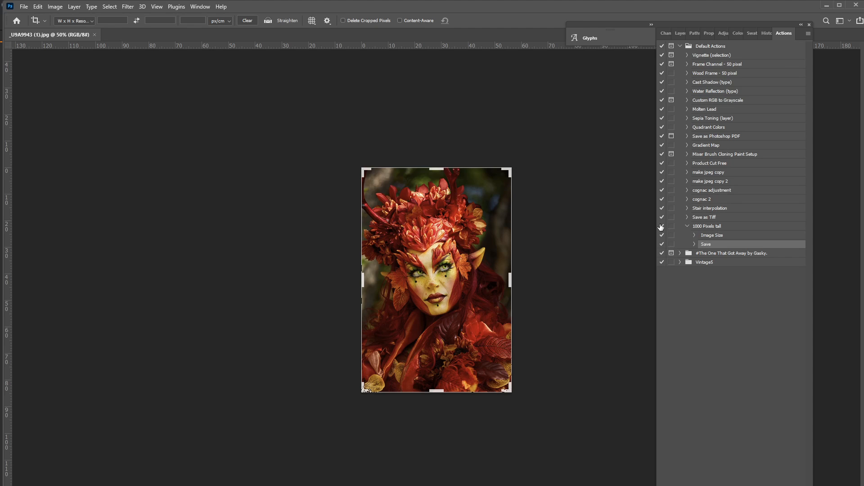
click(23, 7)
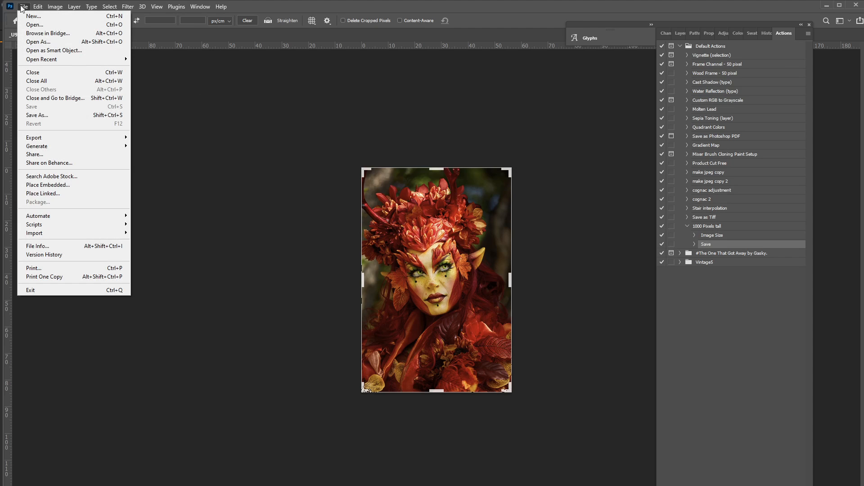
click(46, 72)
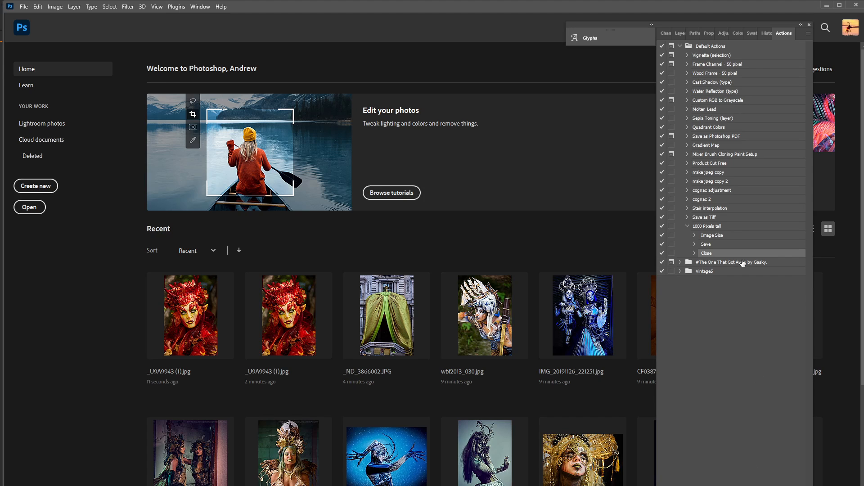
Examine the recorded Image Size, Save and Close steps of the 1000 Pixels tall action and their settings.
click(702, 228)
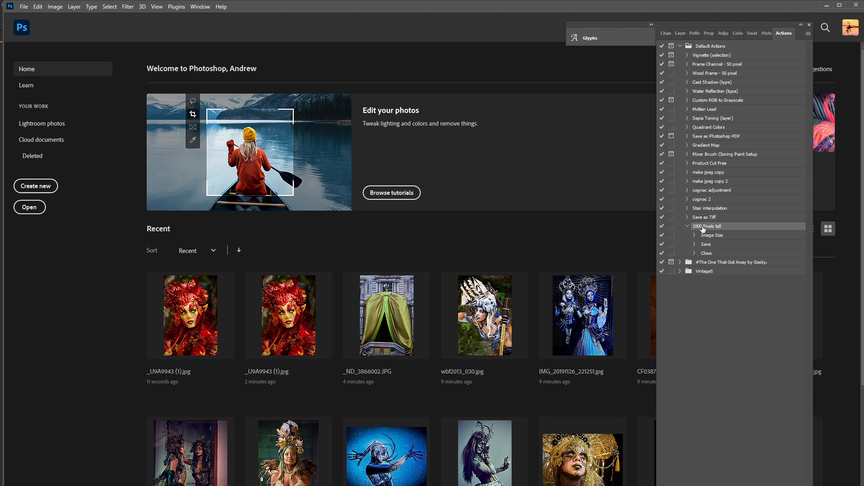
click(698, 237)
click(694, 235)
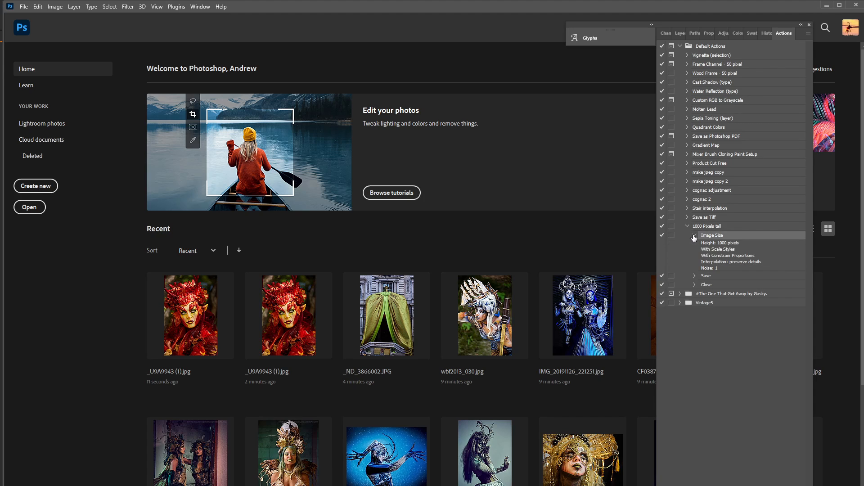
click(694, 236)
click(694, 244)
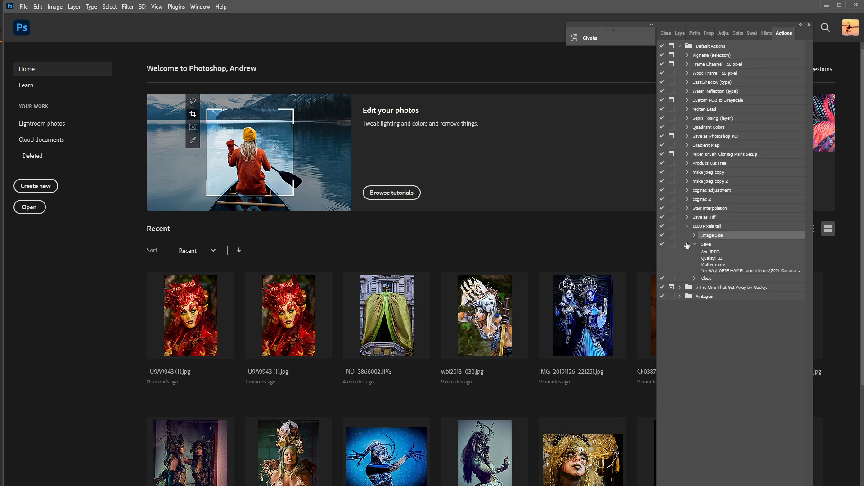
click(696, 244)
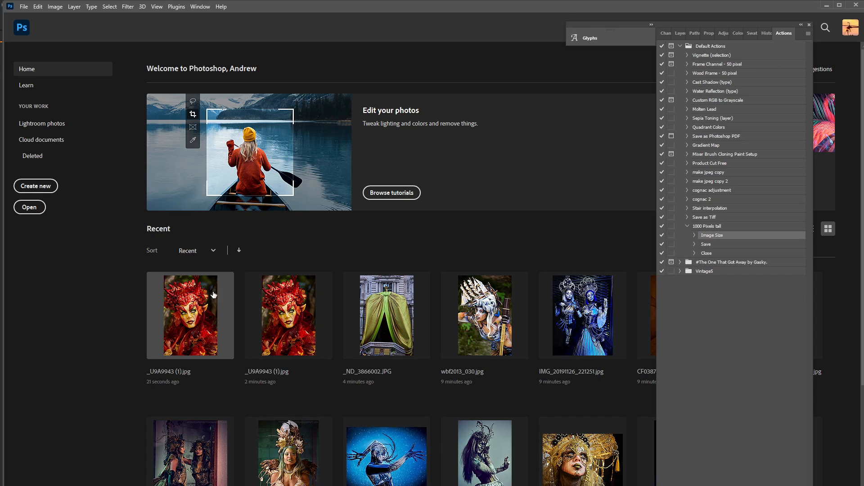
click(712, 253)
click(710, 244)
click(710, 235)
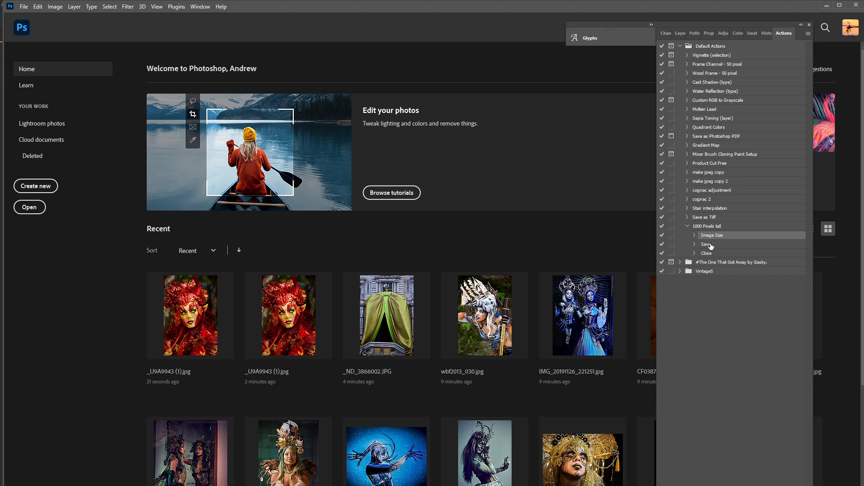
click(710, 245)
click(711, 254)
Open Batch processing for the 1000 Pixels tall action and choose the "large" folder inside "photos" as its source.
click(710, 226)
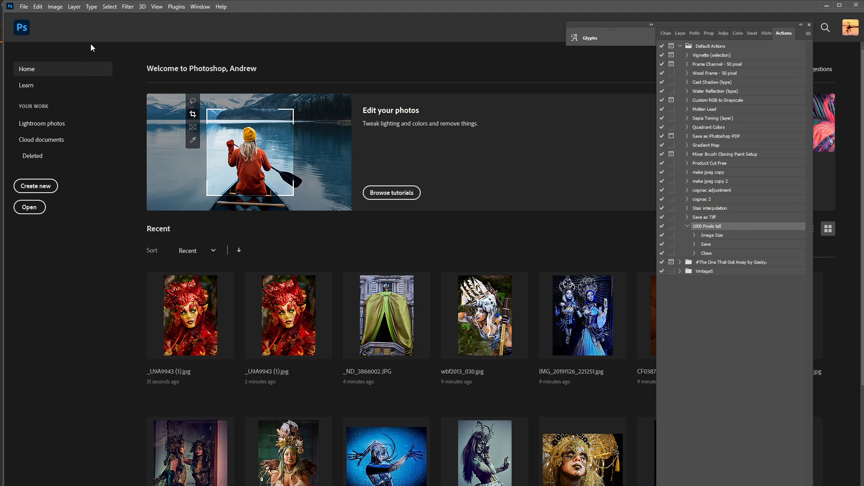
click(24, 7)
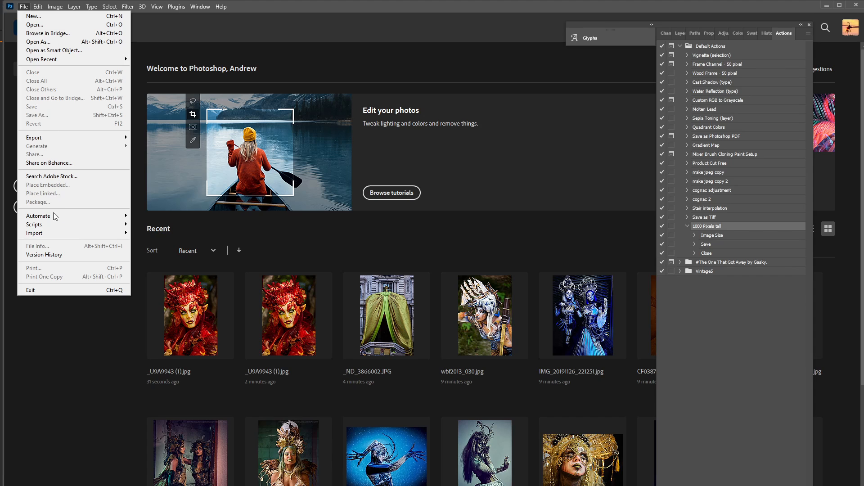
mouse_move(54, 215)
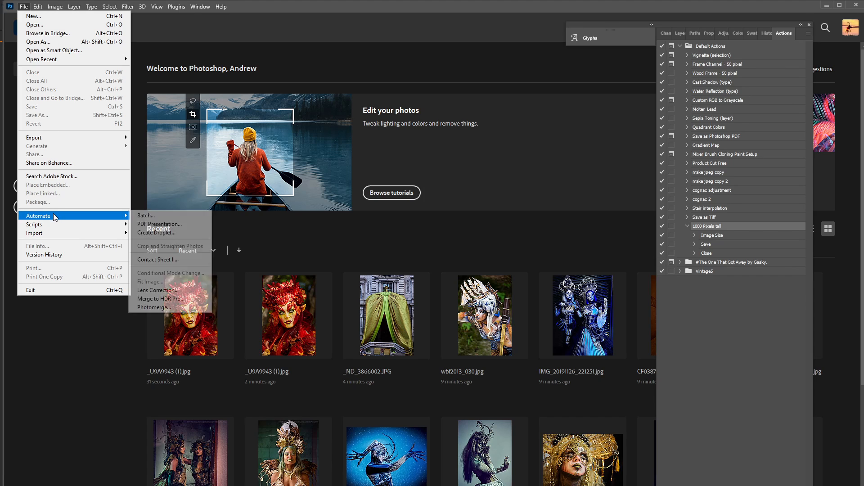
click(156, 217)
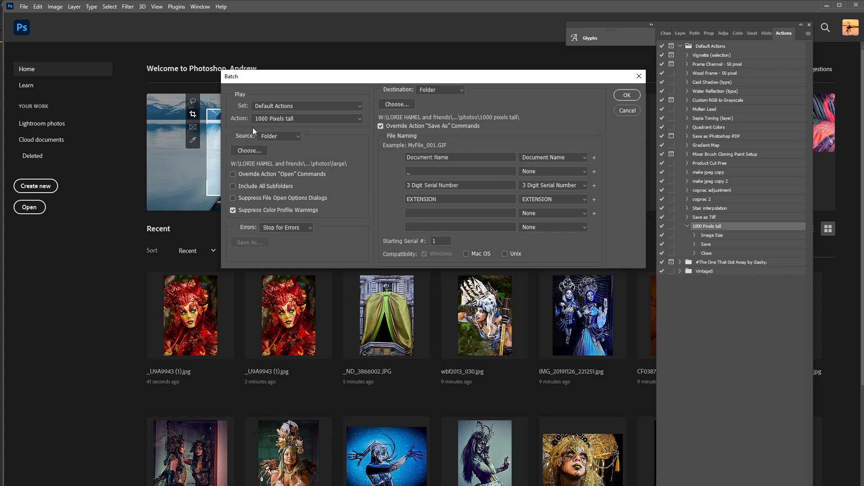
click(250, 150)
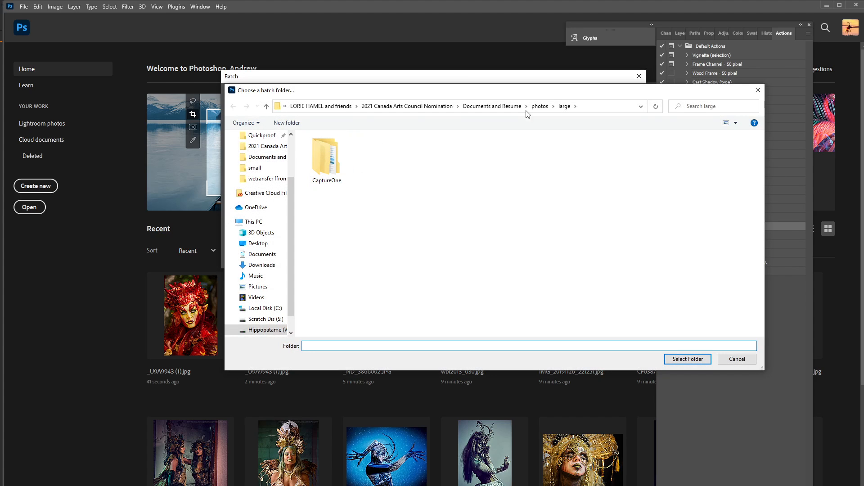
click(547, 108)
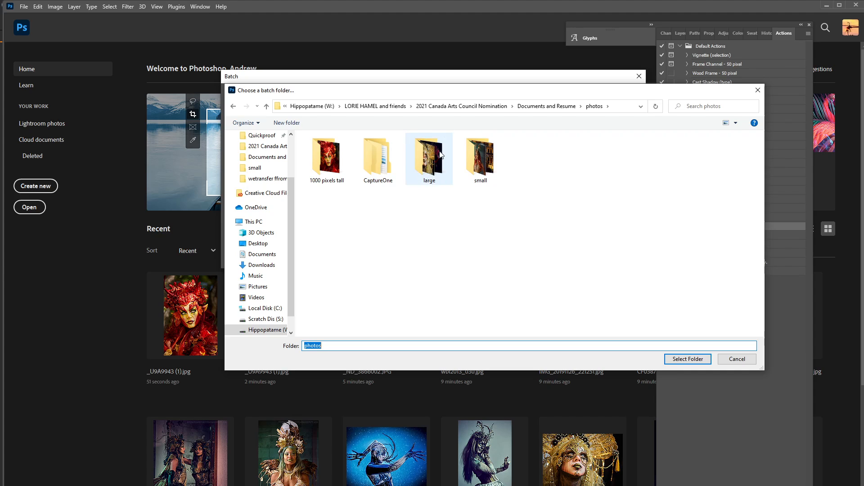
click(423, 156)
double_click(422, 156)
click(688, 359)
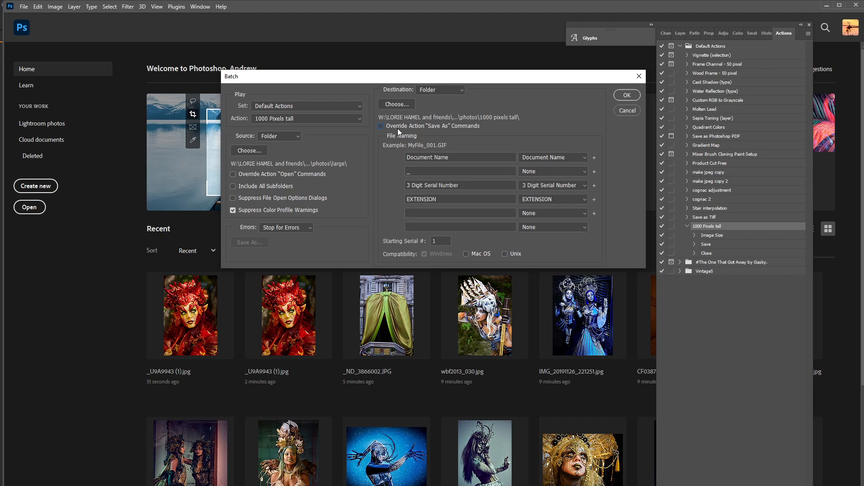
Set the batch destination to None and choose the 1000 Pixels tall action from the Default Actions set.
click(431, 90)
click(438, 98)
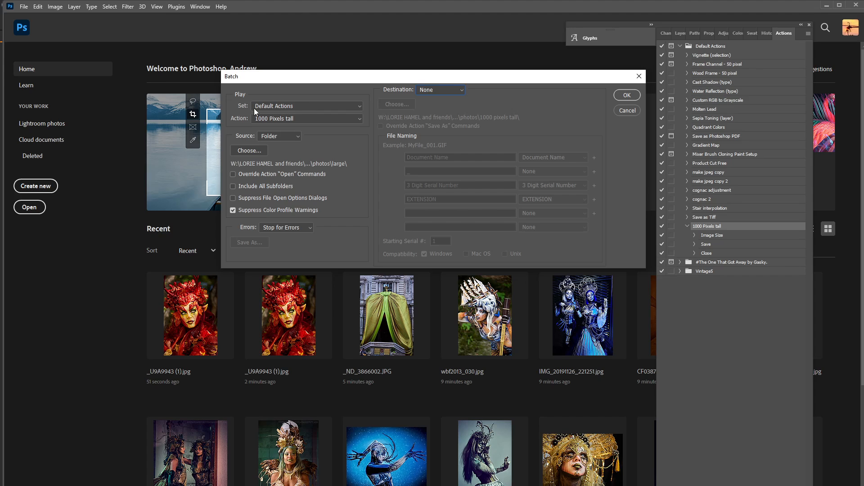
click(285, 105)
click(287, 107)
click(281, 118)
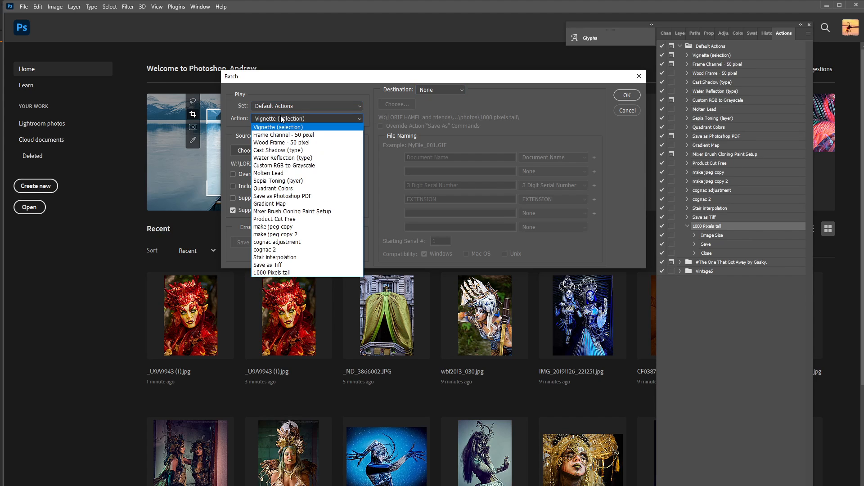
click(285, 274)
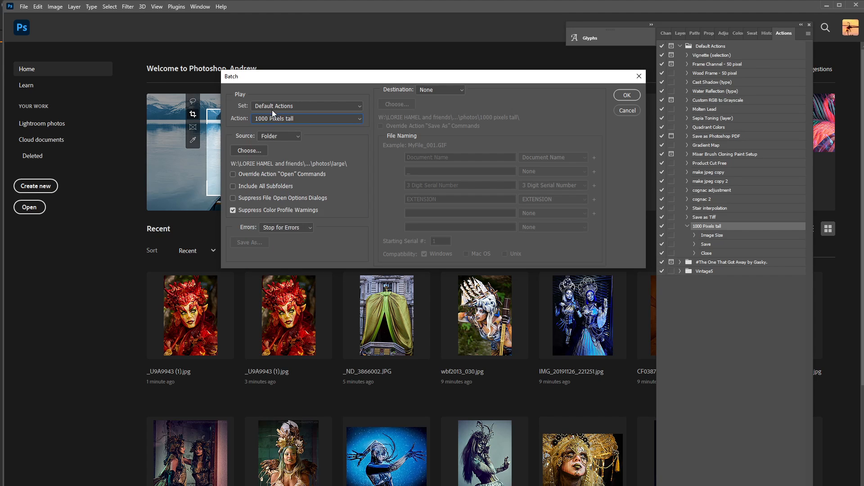
Confirm "large" as the batch source folder and run the batch.
click(255, 150)
click(685, 358)
click(626, 96)
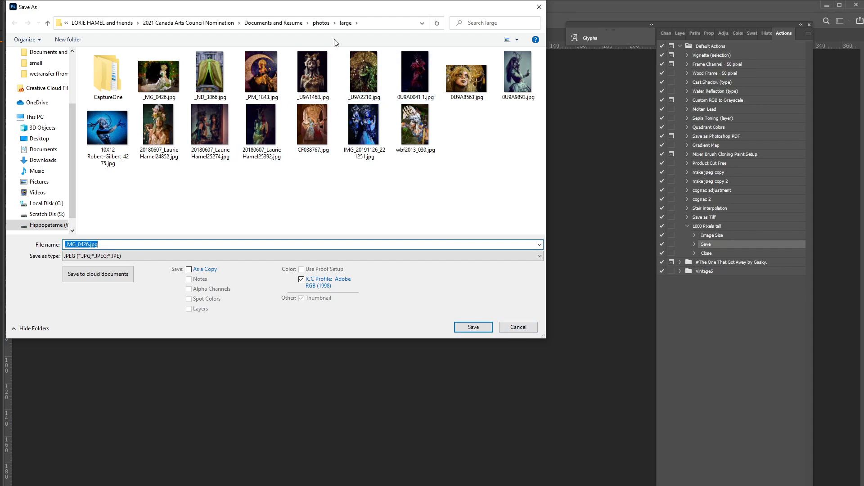
Save _MG_0426.jpg as a JPEG in the "1000 pixels tall" folder inside "photos" and accept the JPEG options.
click(323, 24)
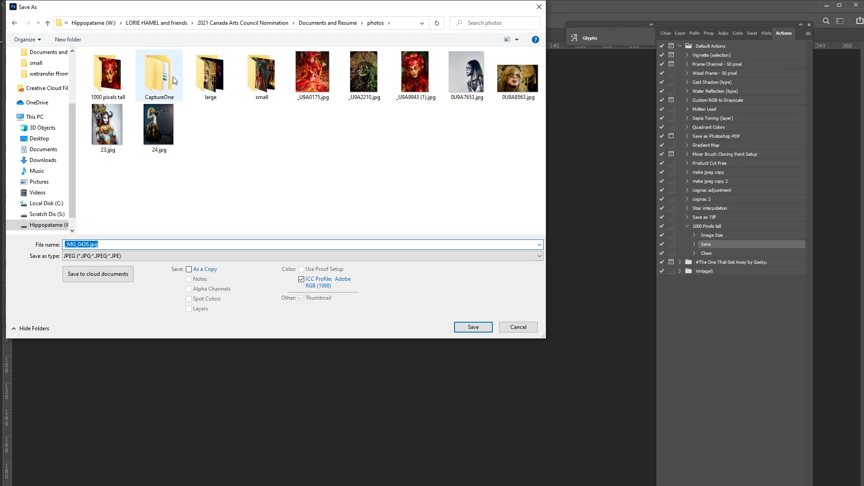
double_click(109, 72)
click(477, 326)
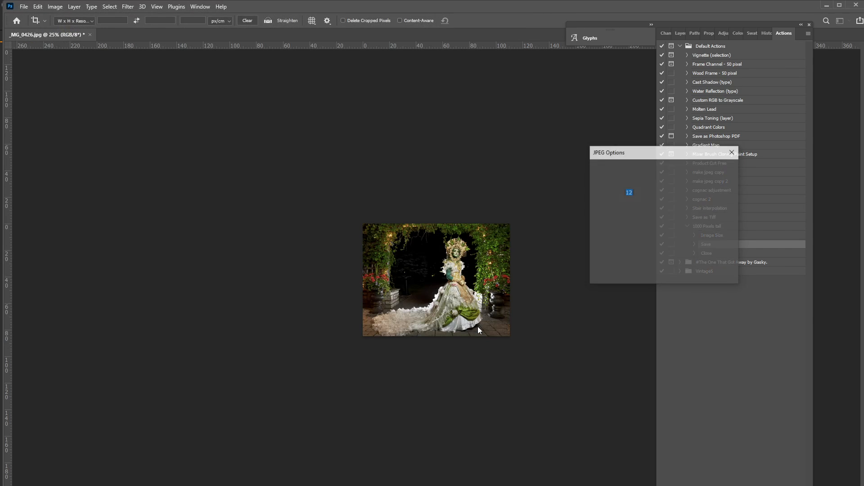
click(717, 169)
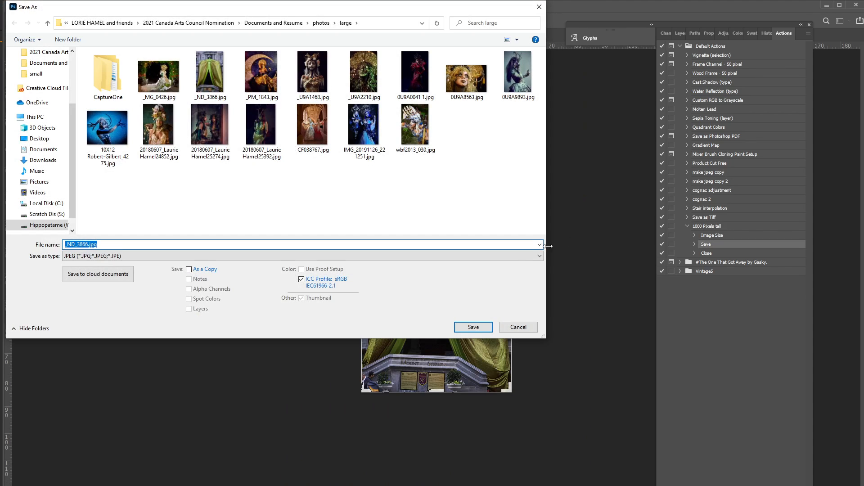
Cancel saving _ND_3866.jpg, stop the batch, and close the image without saving changes.
click(524, 328)
click(453, 199)
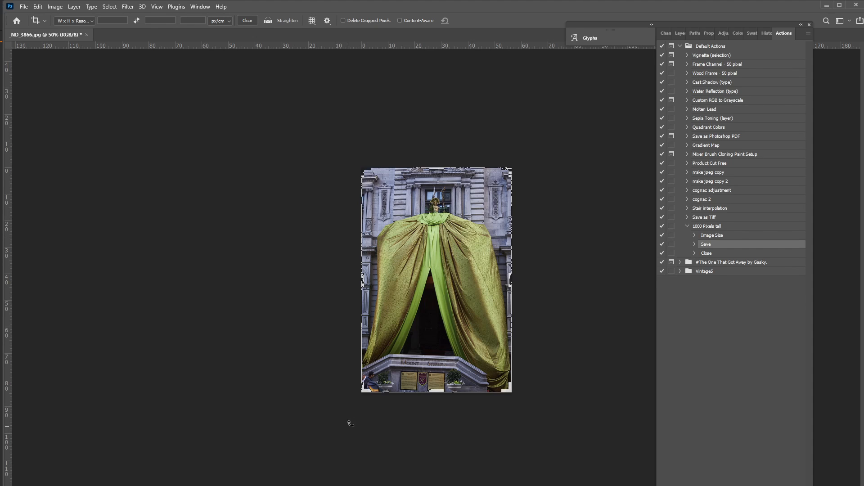
key(ctrl+w)
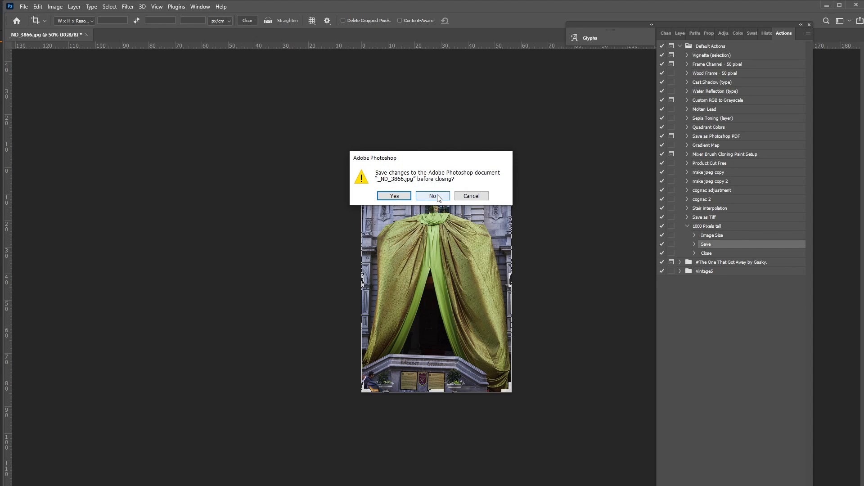
click(436, 197)
Reopen Batch processing and set the destination to Folder with Override Action "Save As" Commands enabled.
click(24, 6)
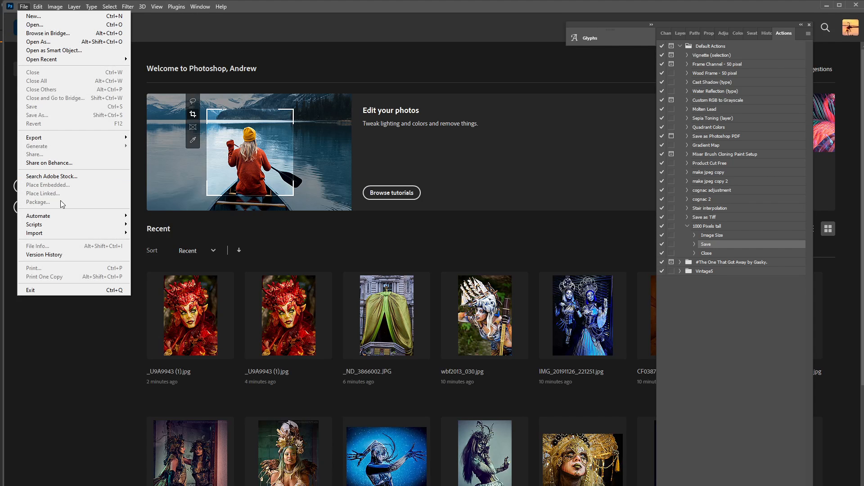
mouse_move(73, 217)
click(150, 216)
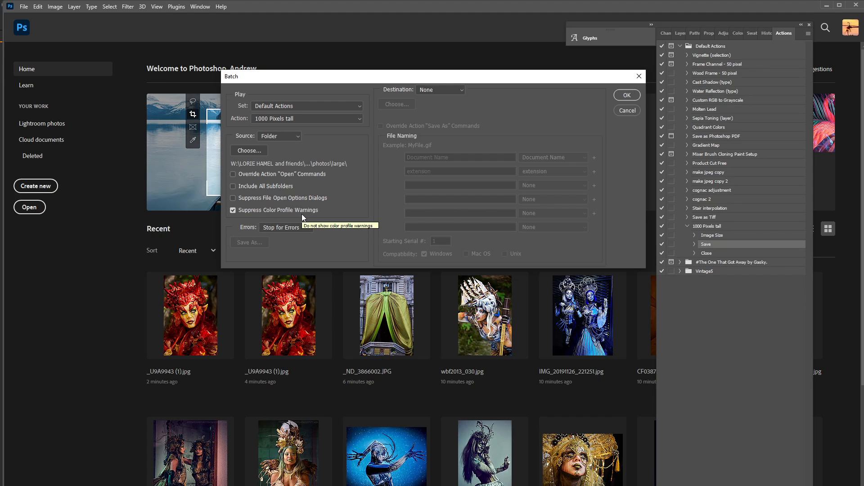
click(438, 89)
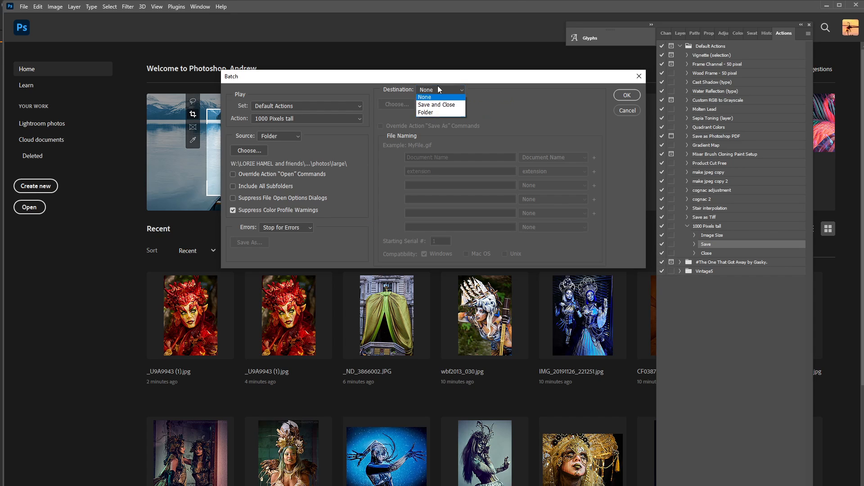
click(437, 113)
click(407, 125)
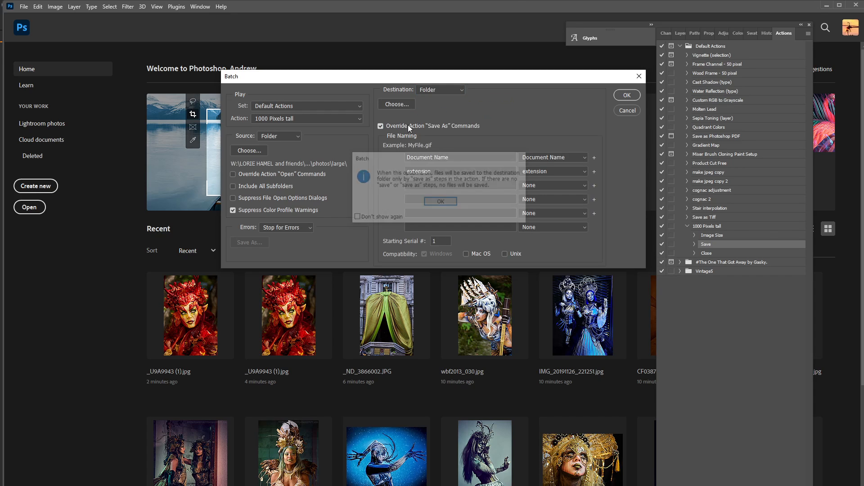
key(Return)
Set the destination to None, try to run the batch on the "large" folder, and stop it.
click(442, 91)
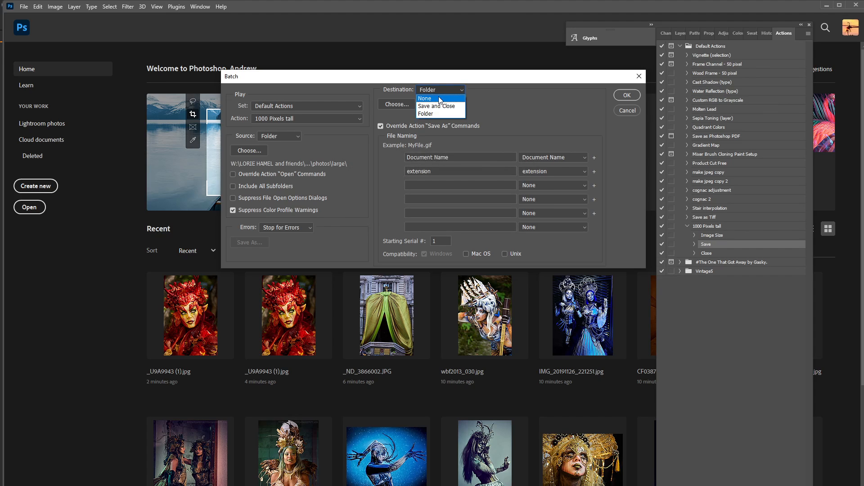
click(438, 97)
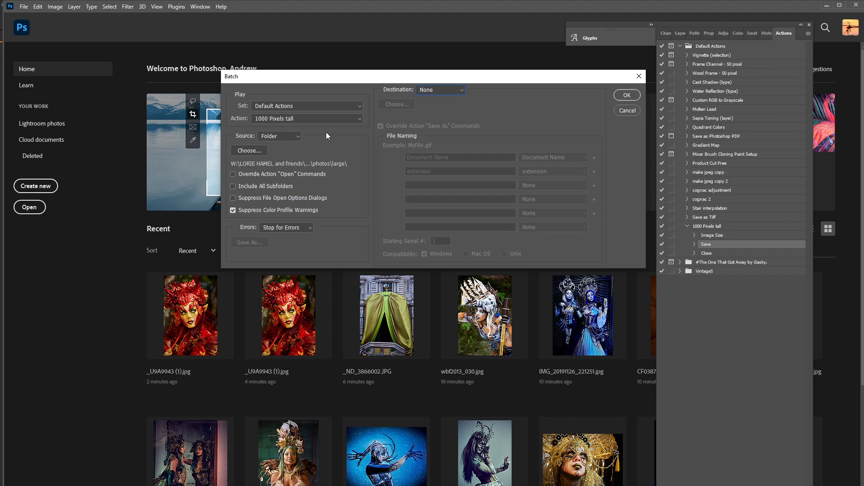
click(627, 95)
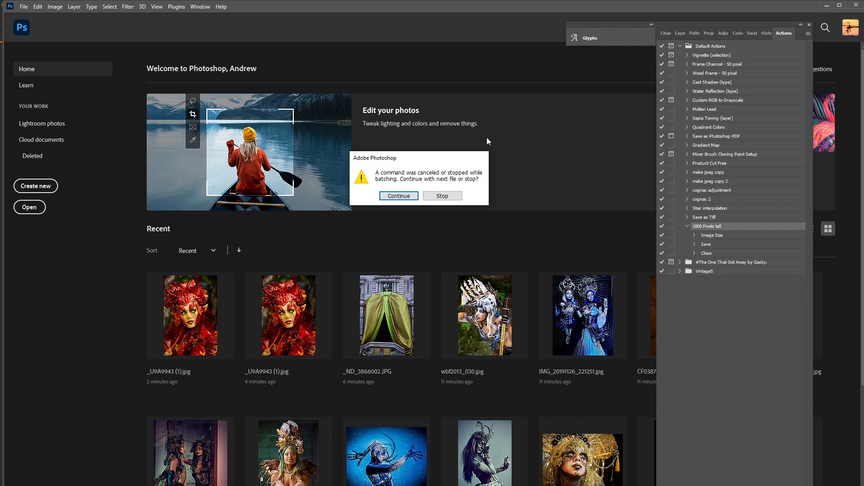
click(442, 196)
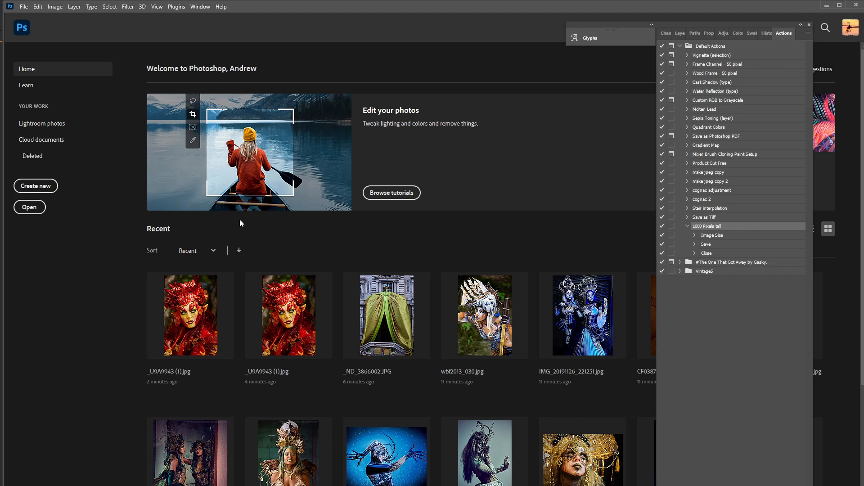
Open Batch processing again and try the Folder destination with the override for the action's "Save As" commands enabled.
click(23, 6)
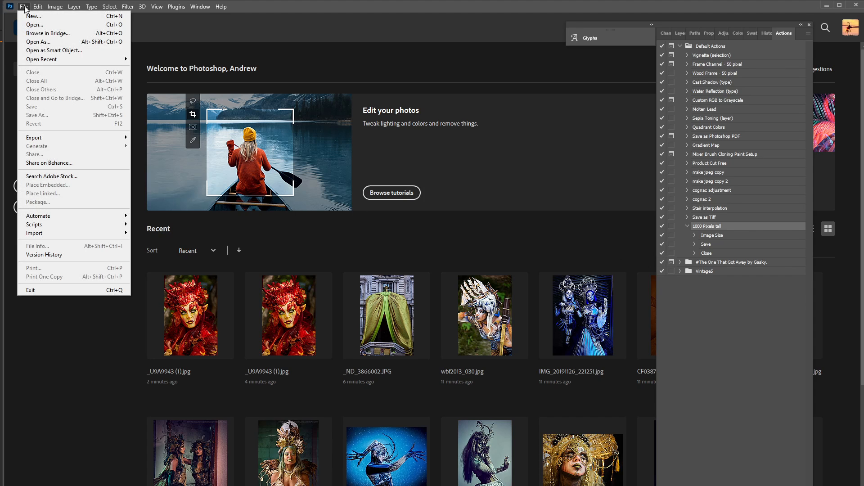
mouse_move(74, 216)
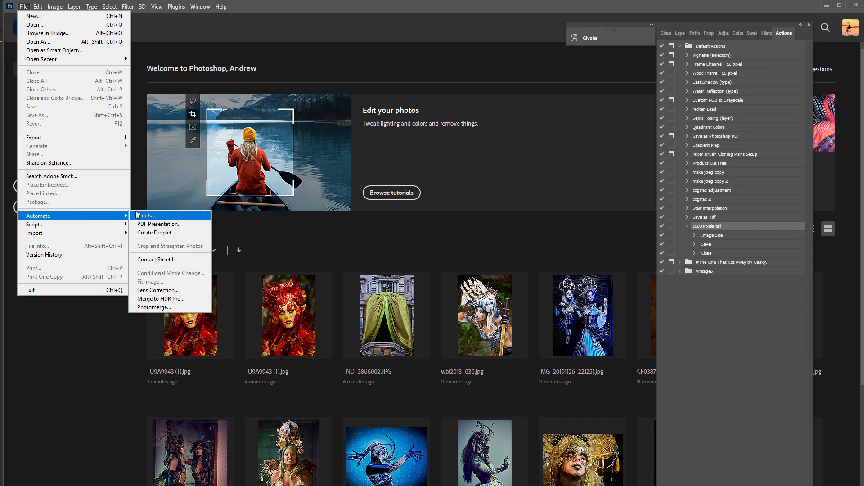
click(139, 215)
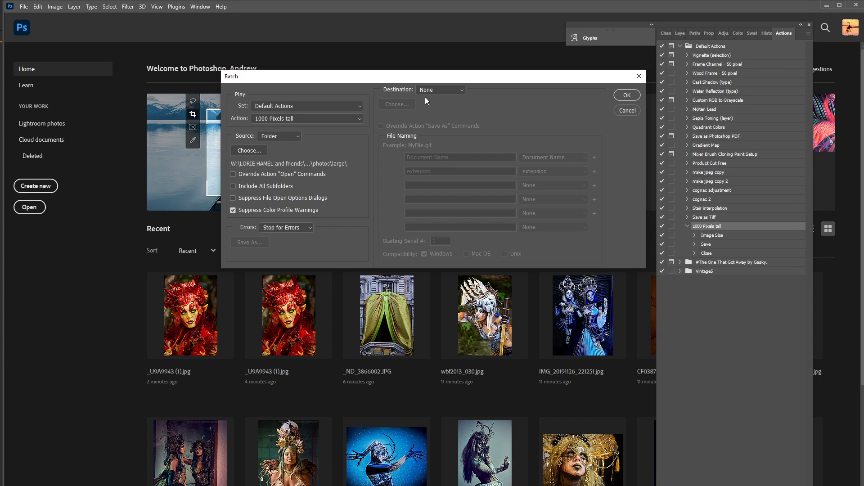
click(428, 94)
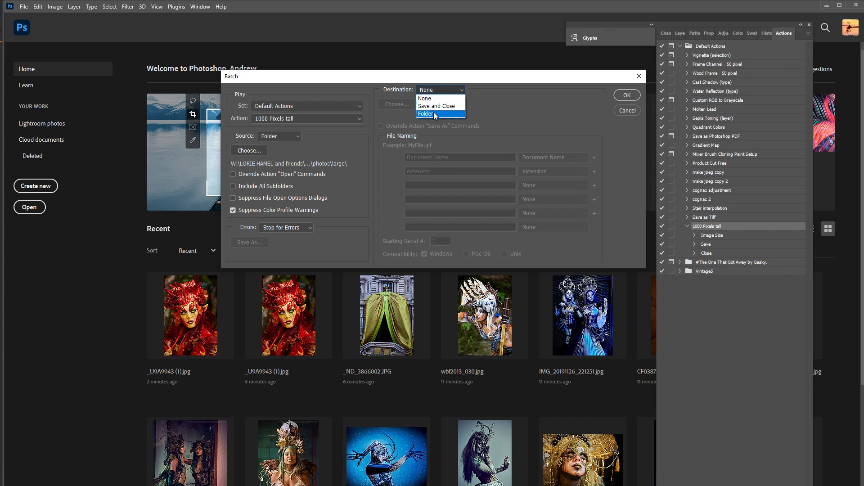
click(433, 112)
click(393, 127)
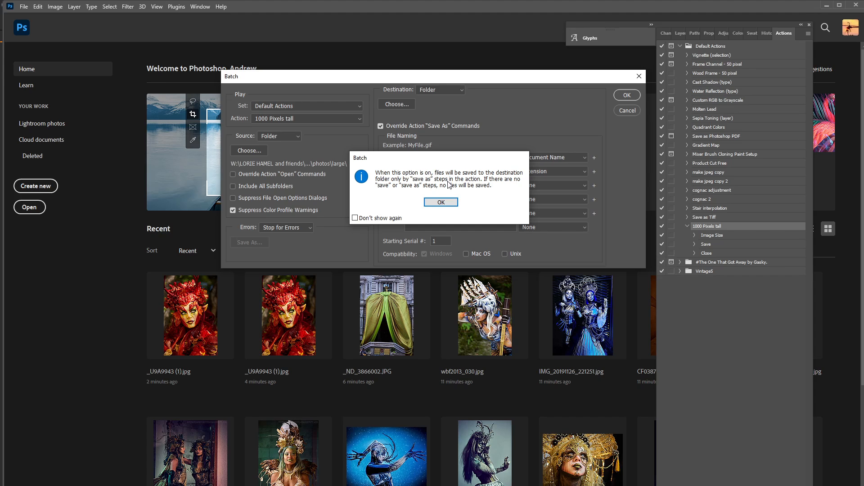
click(450, 202)
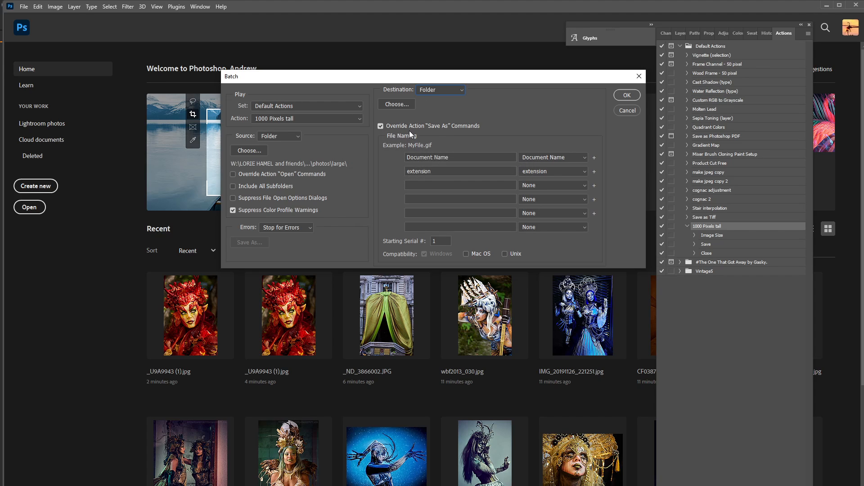
Switch the batch destination back to None and run the 1000 Pixels tall action on the "large" folder.
click(430, 90)
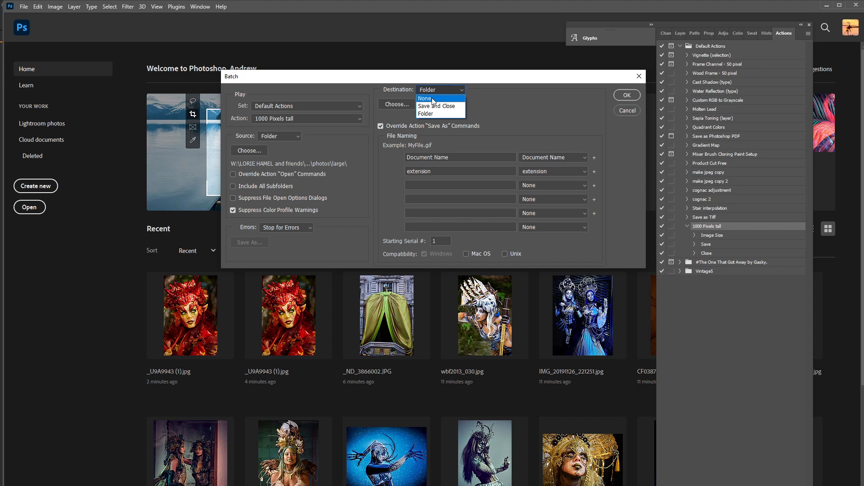
click(426, 98)
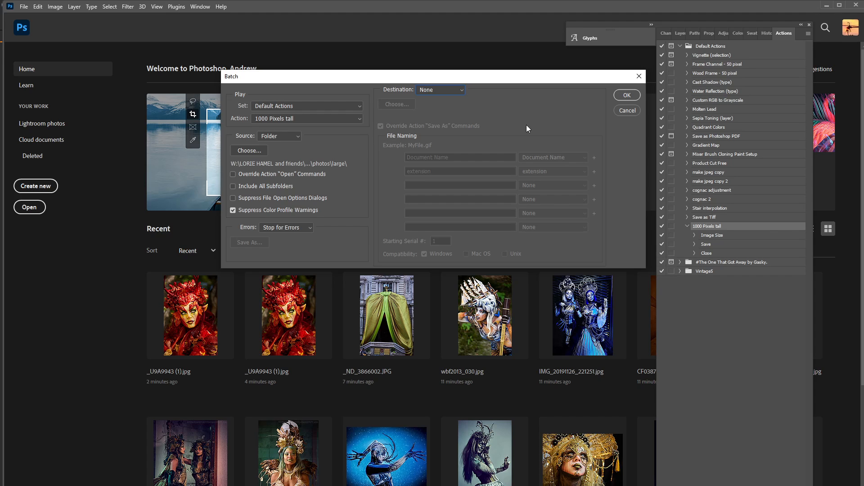
click(627, 95)
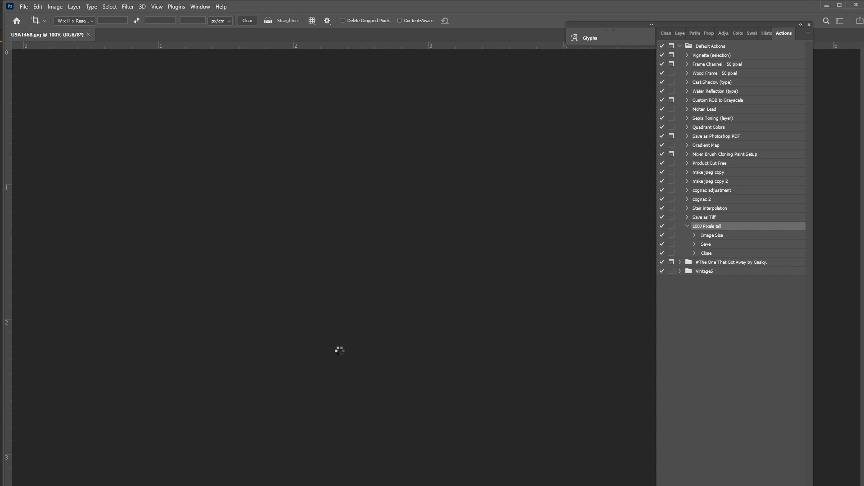
Switch to File Explorer and open the "1000 pixels tall" folder inside "photos" to check the batch output.
key(alt+Tab)
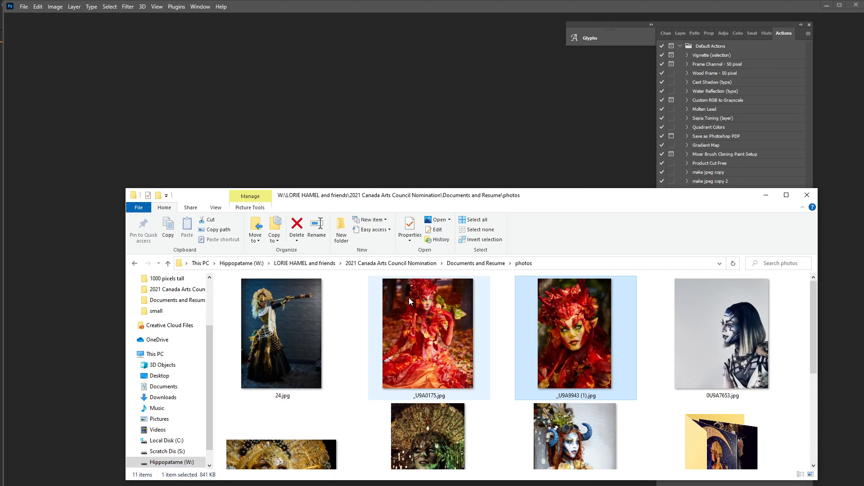
click(485, 264)
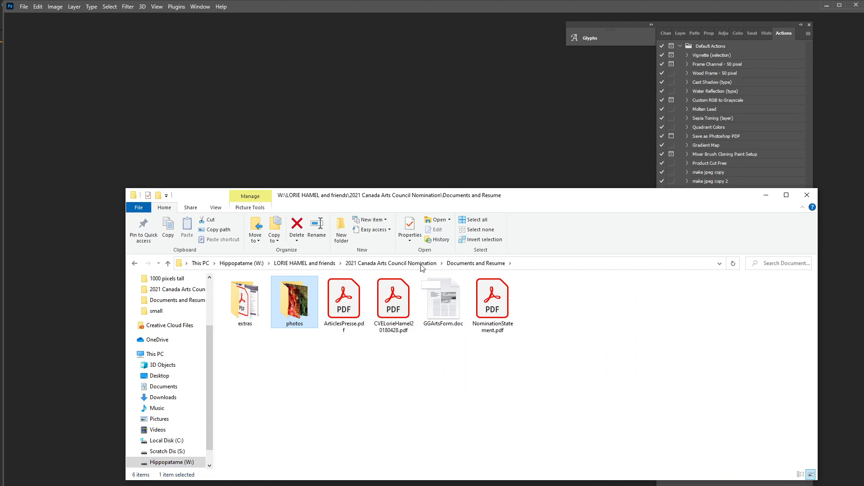
double_click(288, 328)
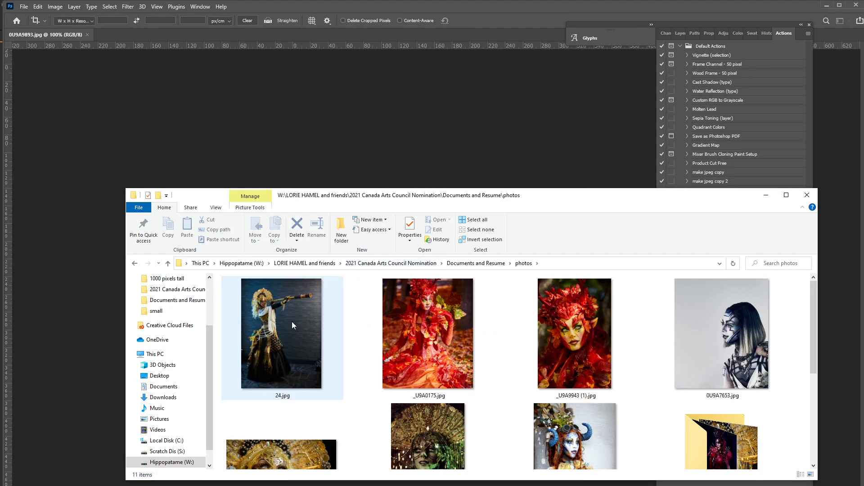
scroll(431, 371, down, 3)
click(749, 416)
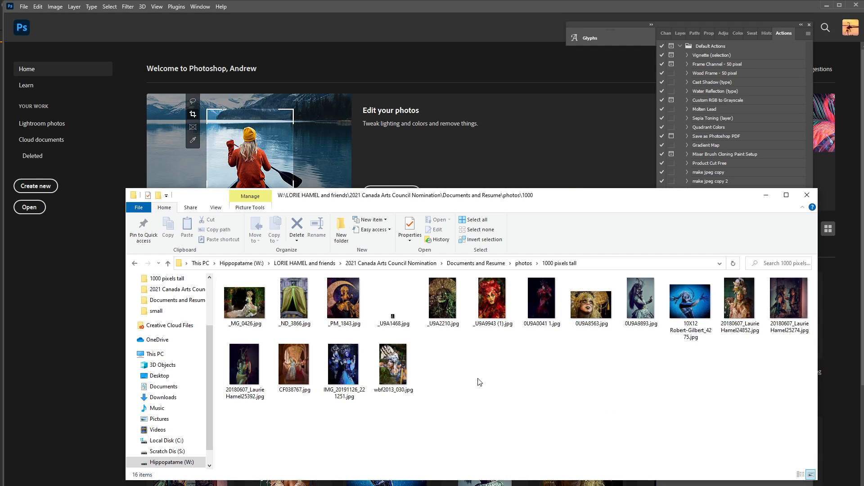
View the resized _U9A1468.jpg in the Photos app and close it again.
double_click(393, 316)
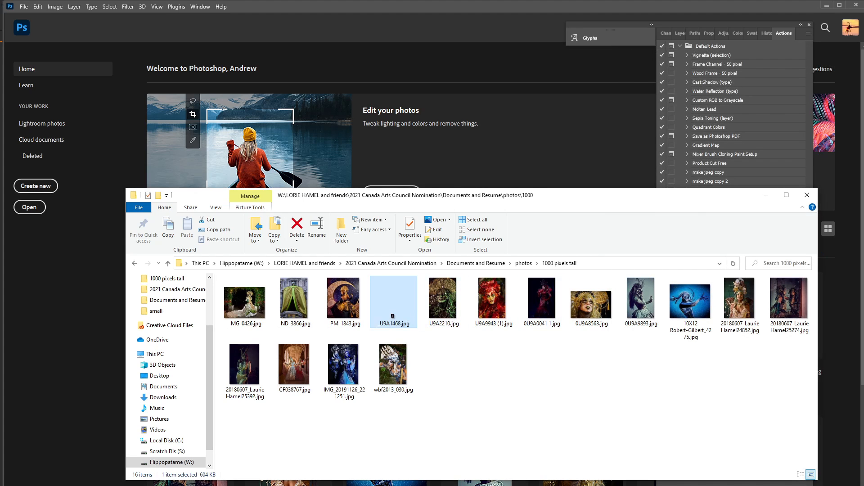
click(461, 360)
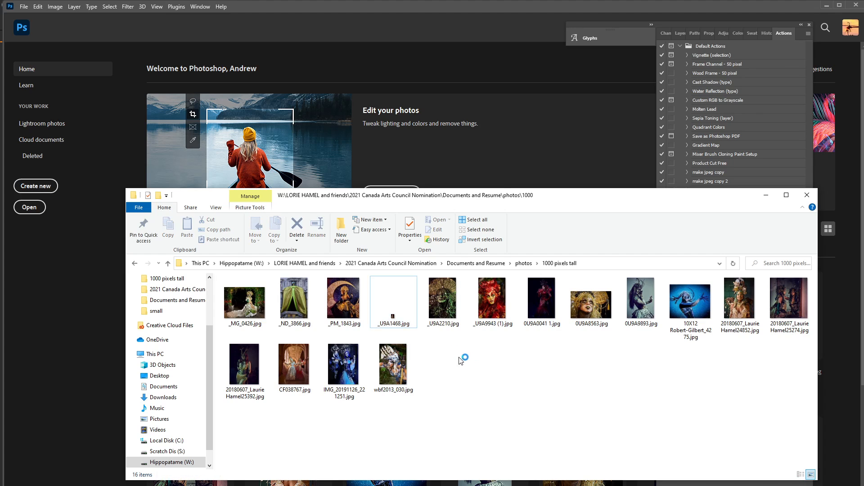
click(398, 319)
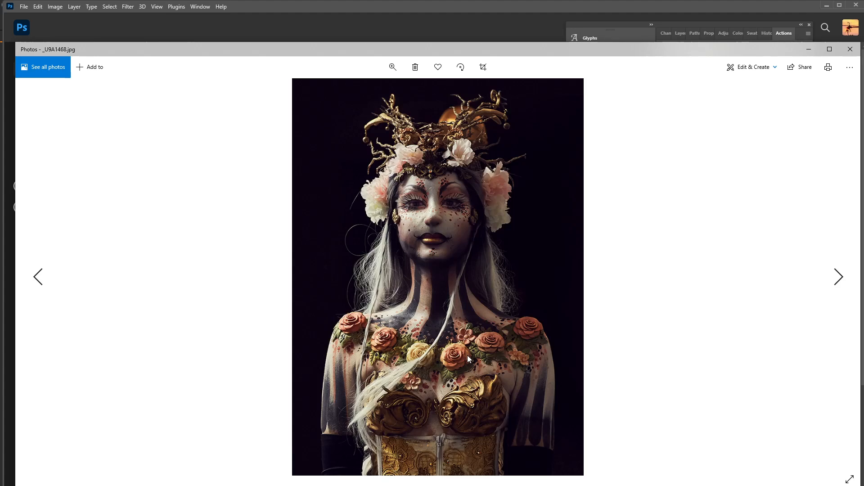
click(851, 49)
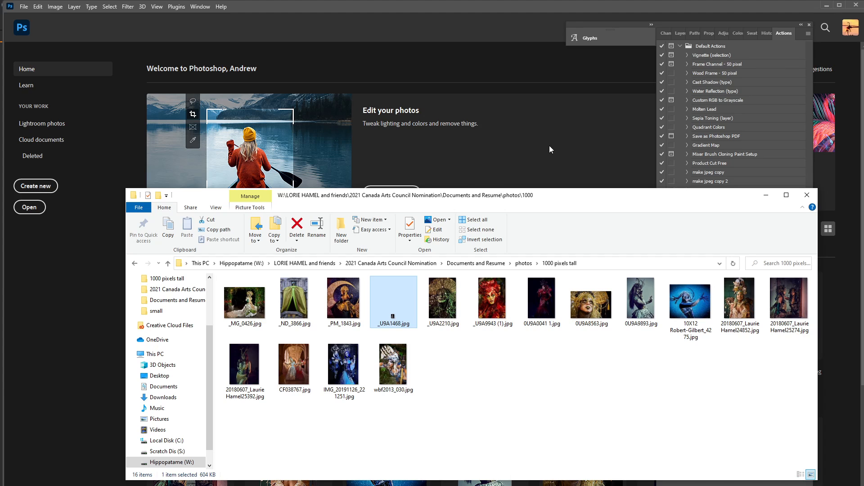
Return to Photoshop and select the Image Size step of the 1000 Pixels tall action.
click(496, 37)
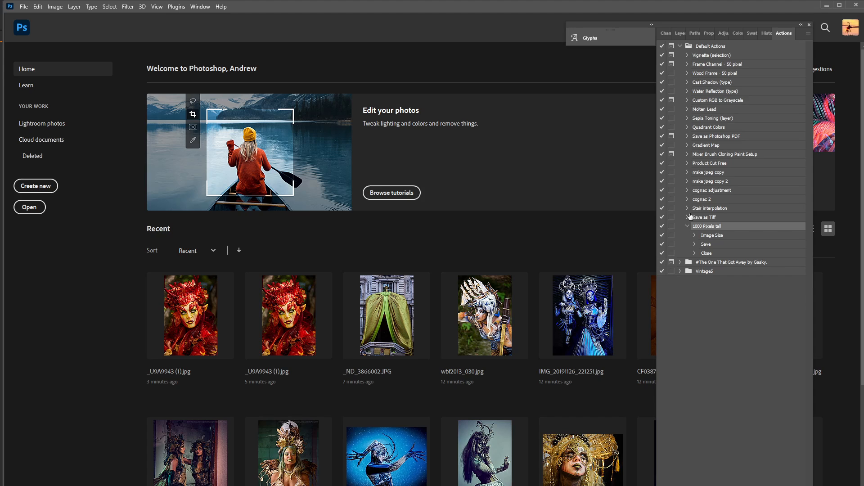
click(707, 235)
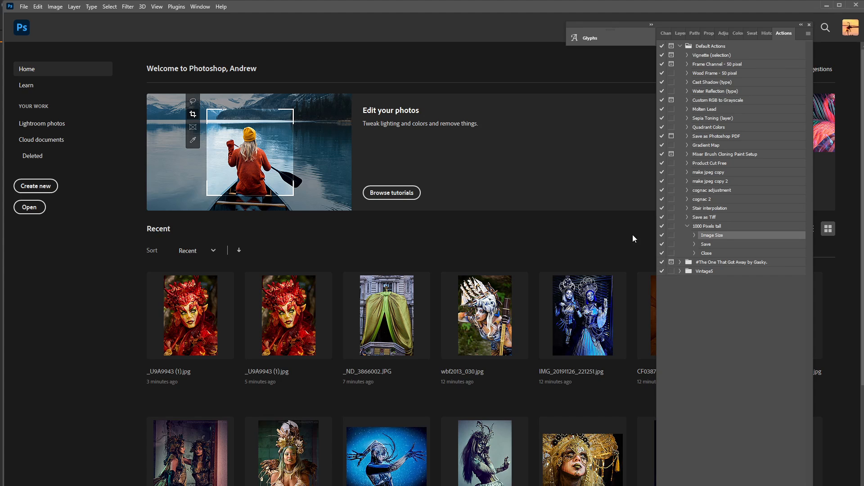
click(24, 6)
click(76, 235)
Switch to File Explorer and delete all the images in the "1000 pixels tall" folder.
key(alt+Tab)
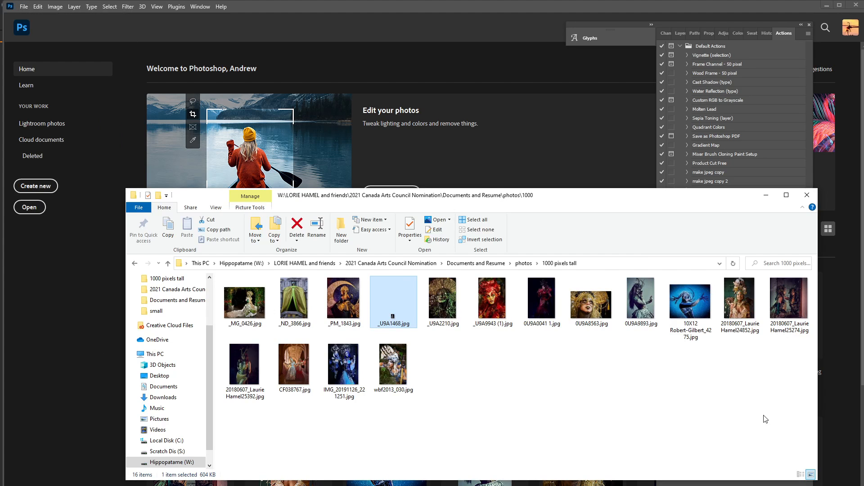
drag(764, 416, 340, 290)
drag(804, 416, 202, 303)
key(Delete)
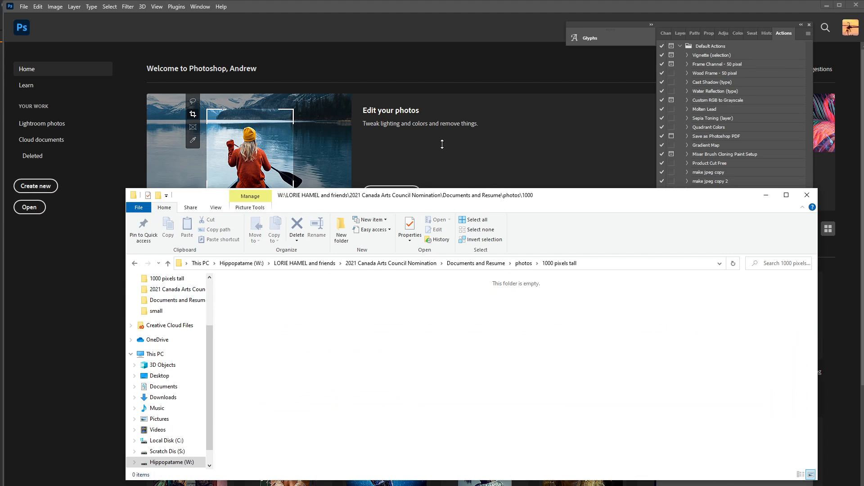
Switch to Photoshop and run Batch with the 1000 Pixels tall action on the photos\large folder, with Destination set to None.
click(408, 13)
click(23, 6)
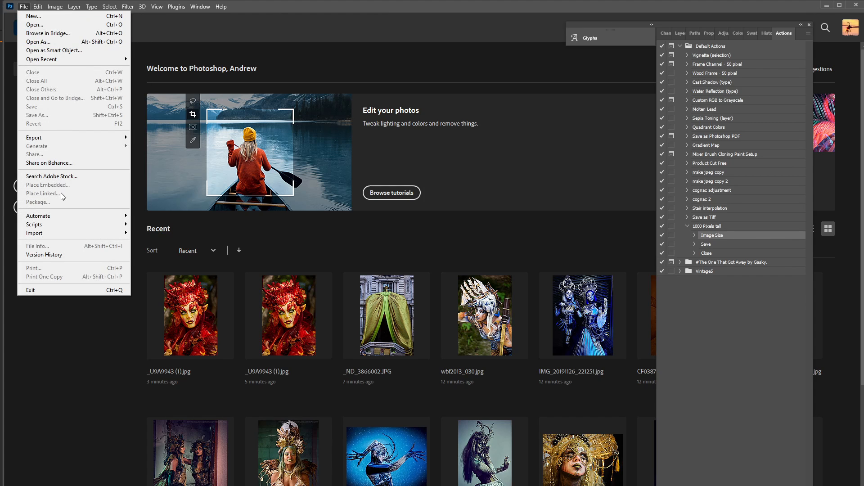
mouse_move(72, 217)
click(145, 216)
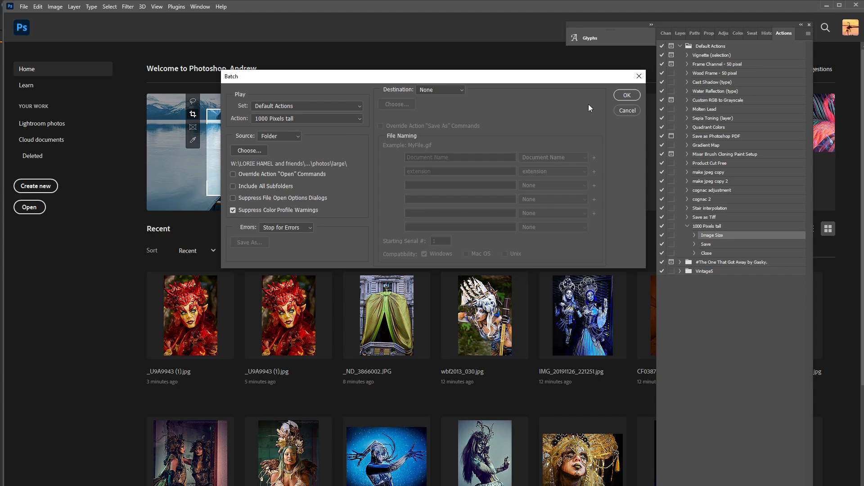
click(627, 96)
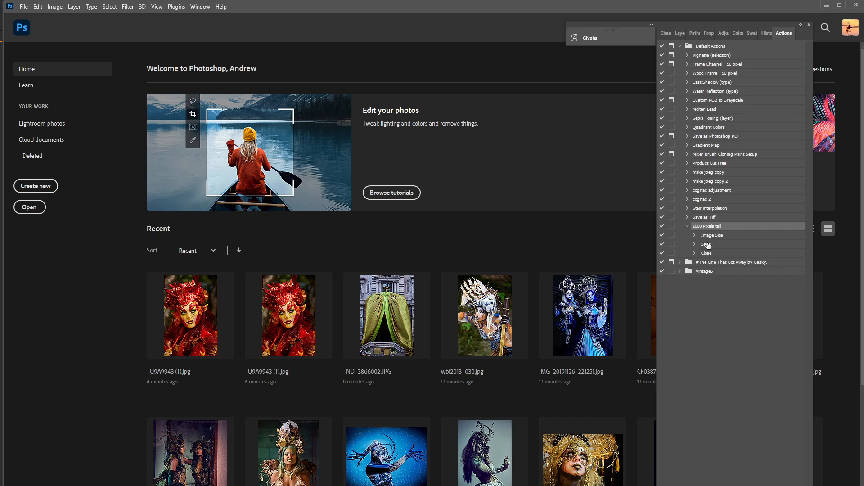
Expand the Save step of the 1000 Pixels tall action to review its recorded format, quality and destination folder.
click(695, 244)
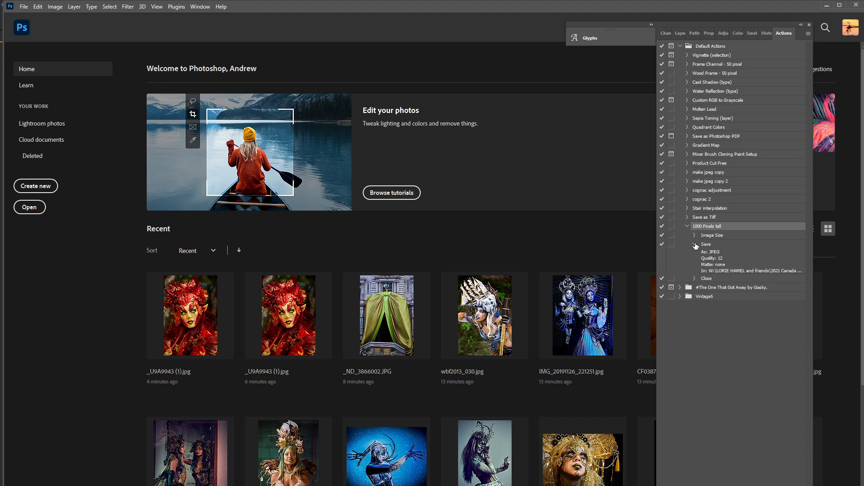
click(706, 246)
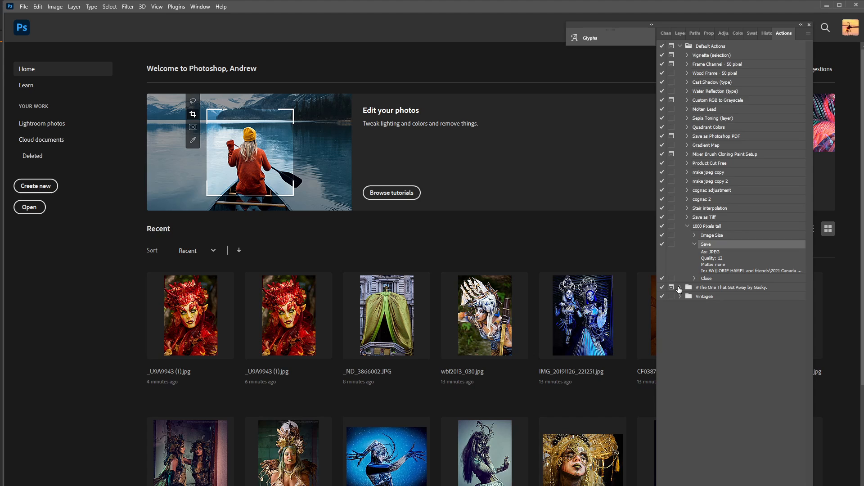
click(709, 227)
click(711, 236)
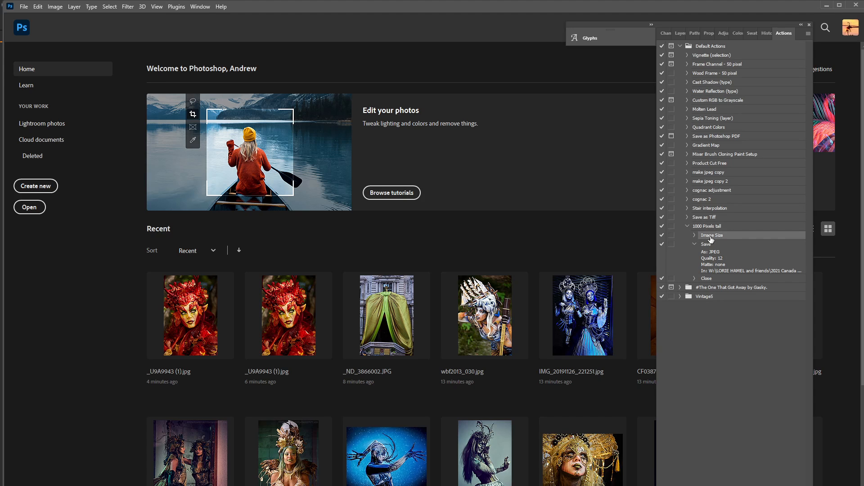
click(709, 245)
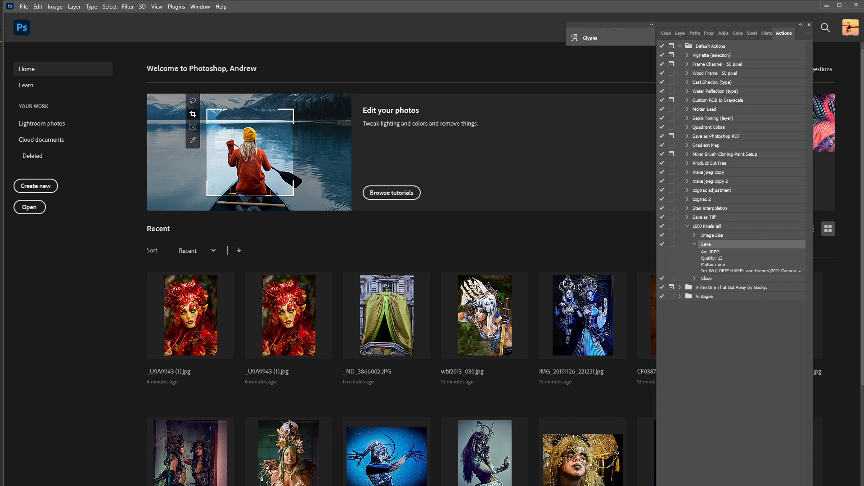
Switch to File Explorer, check the batch output, and open the Finished Actions folder on the Hippopatame (W:) drive.
key(alt+Tab)
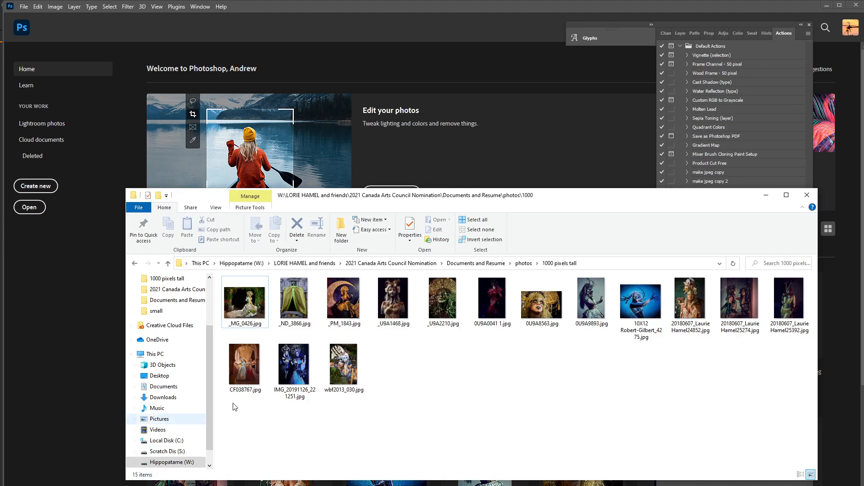
click(258, 267)
drag(334, 189, 315, 0)
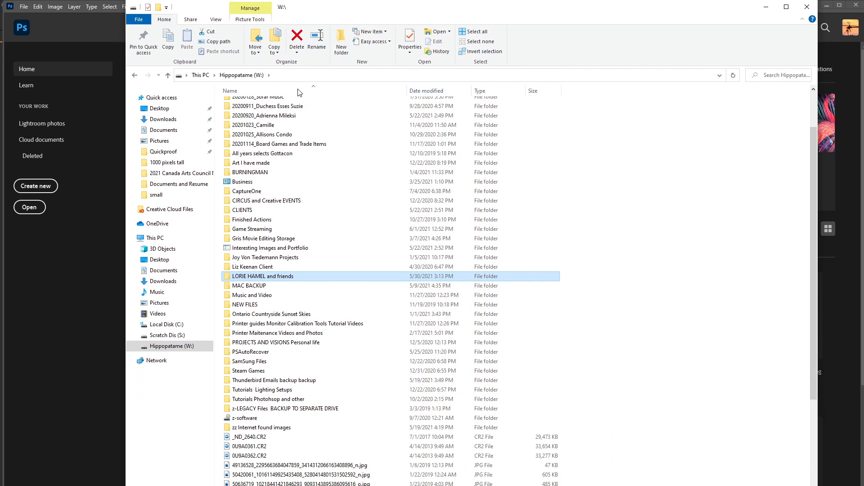
double_click(260, 219)
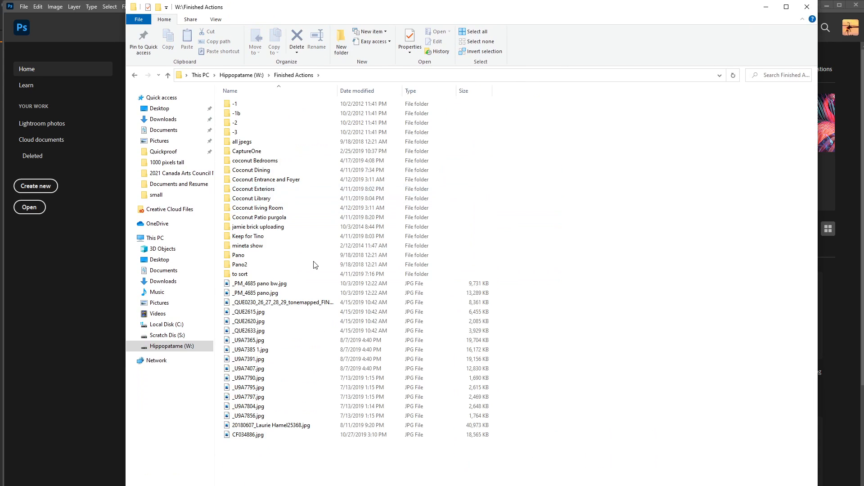
click(134, 75)
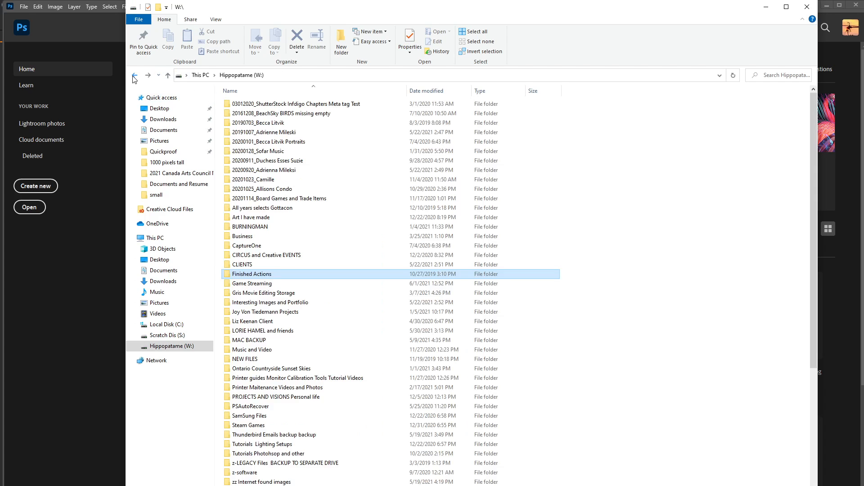
double_click(260, 275)
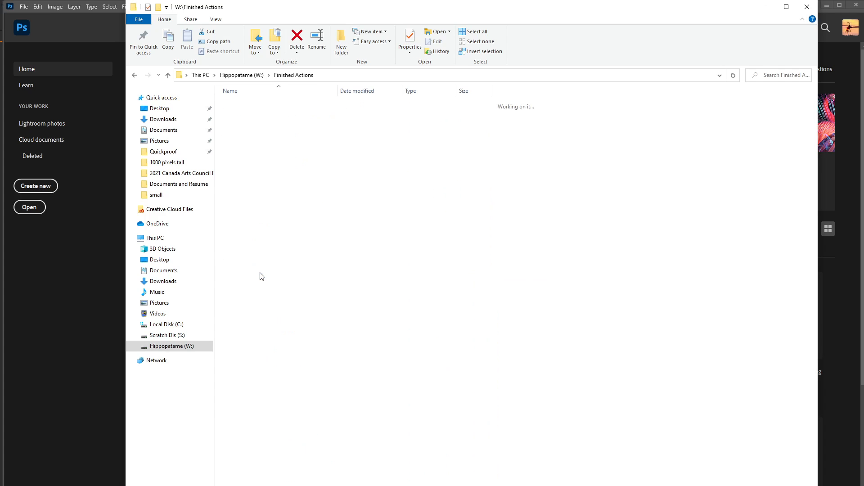
Select all the JPG files in the Finished Actions folder, clear the selection, and minimize File Explorer.
drag(260, 333, 241, 283)
drag(279, 310, 249, 315)
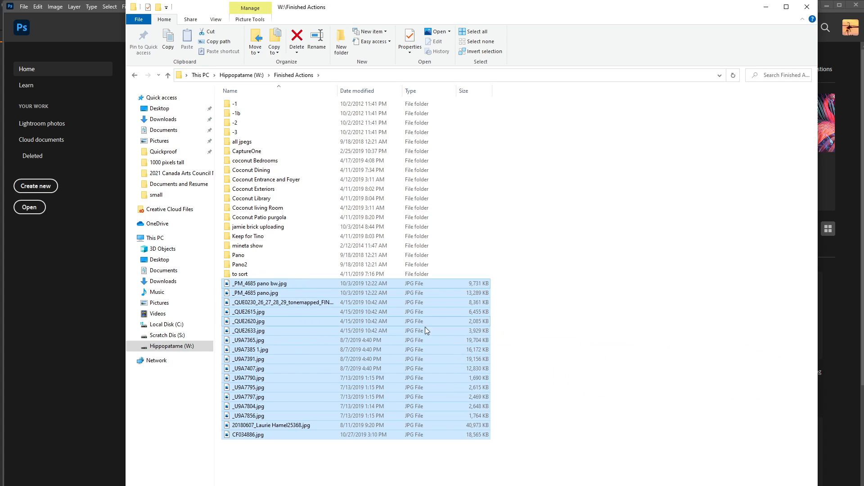
click(585, 354)
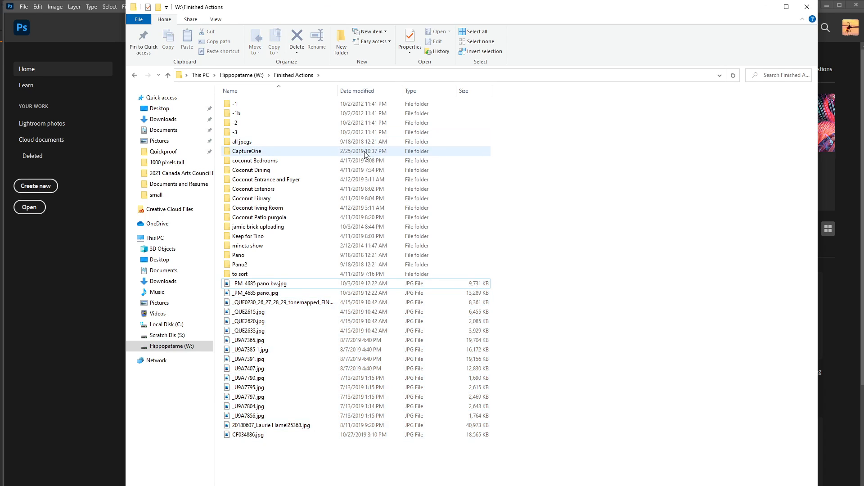
click(769, 12)
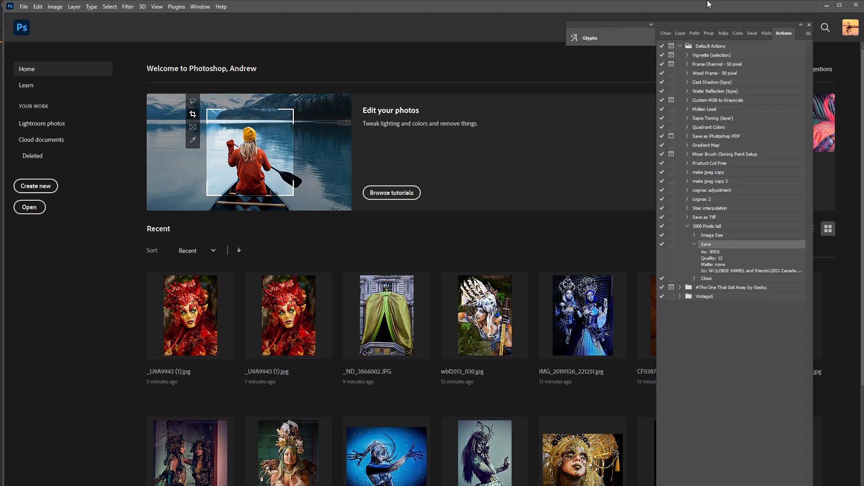
Review the Save step's recorded settings in the 1000 Pixels tall action again and leave its details collapsed.
click(696, 244)
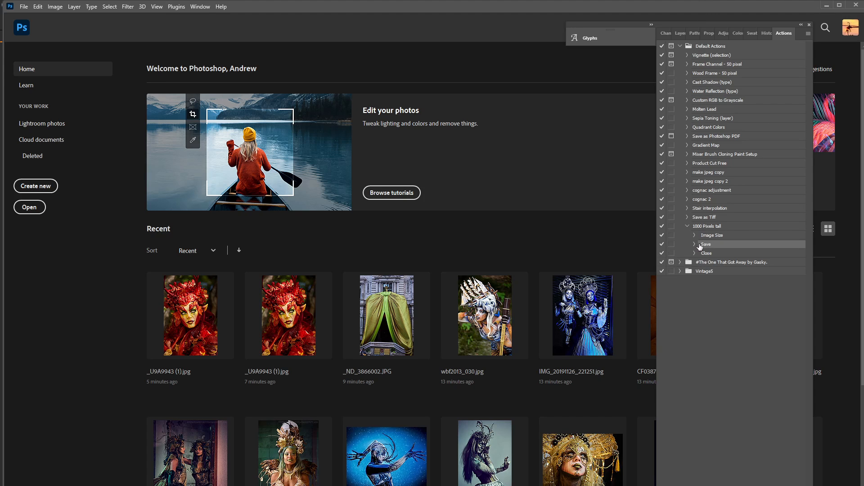
click(695, 244)
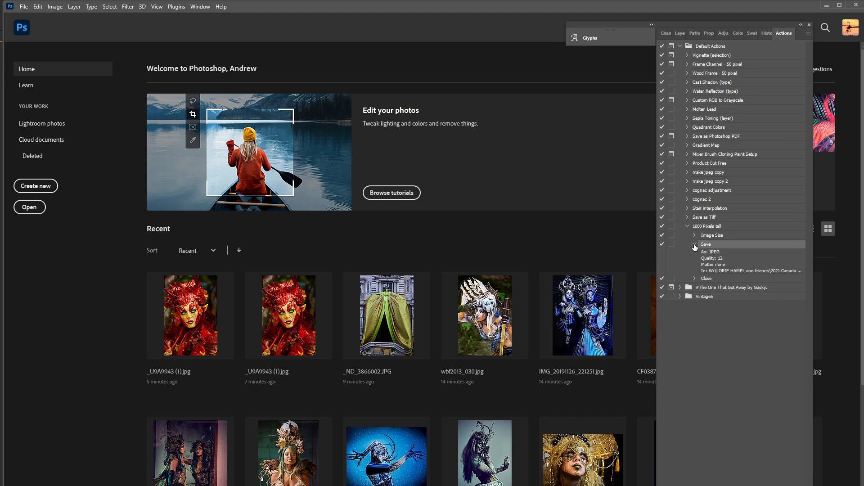
click(695, 245)
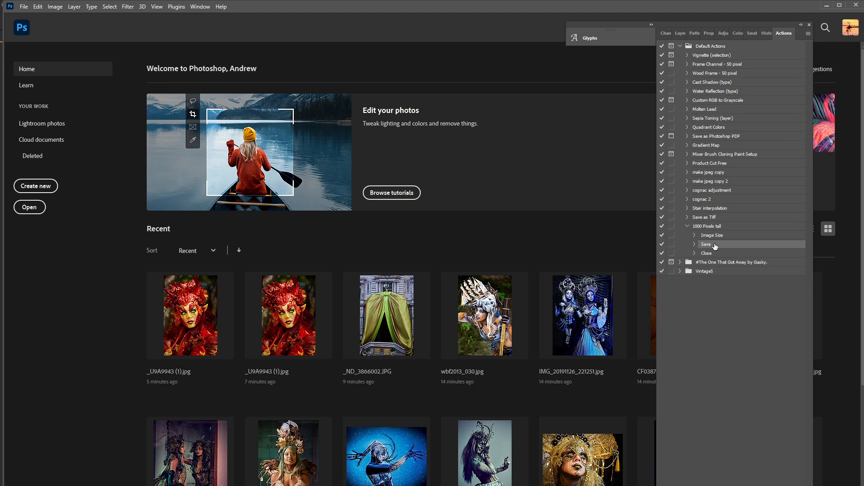